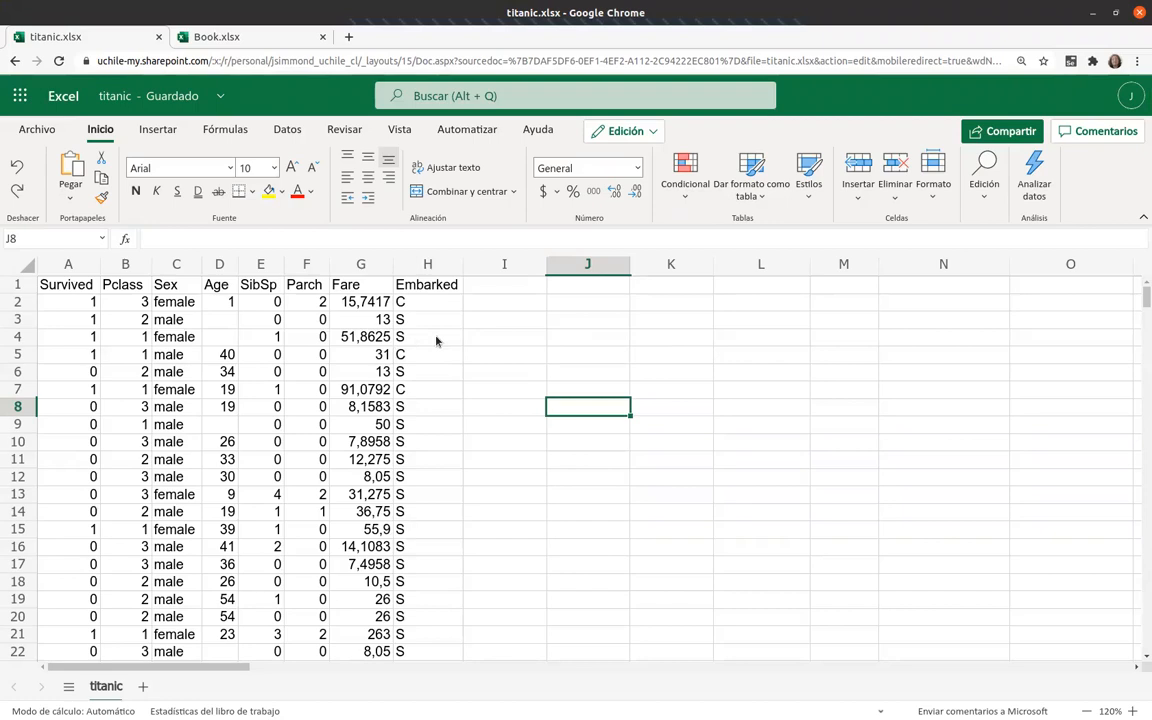
Step: Examine each column of the Titanic dataset, from Survived to Embarked, including the class values and the blank Age cells
{"action": "left_click", "coordinate": [63, 290]}
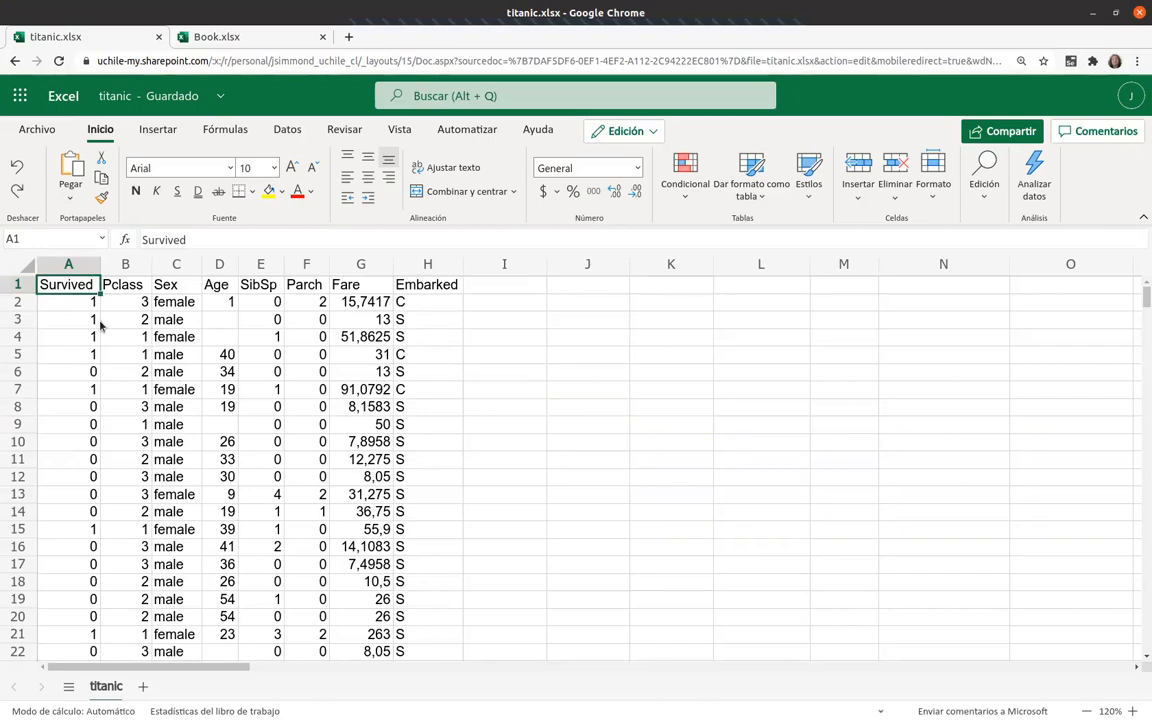
{"action": "left_click", "coordinate": [90, 372]}
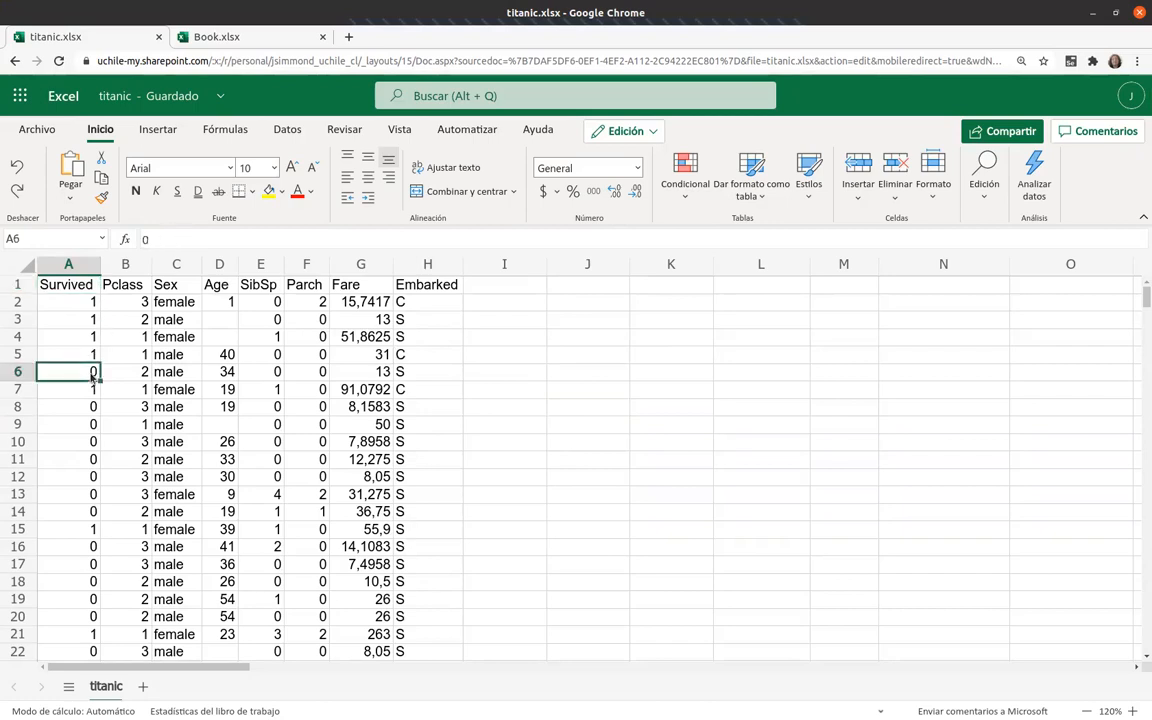
{"action": "left_click", "coordinate": [143, 288]}
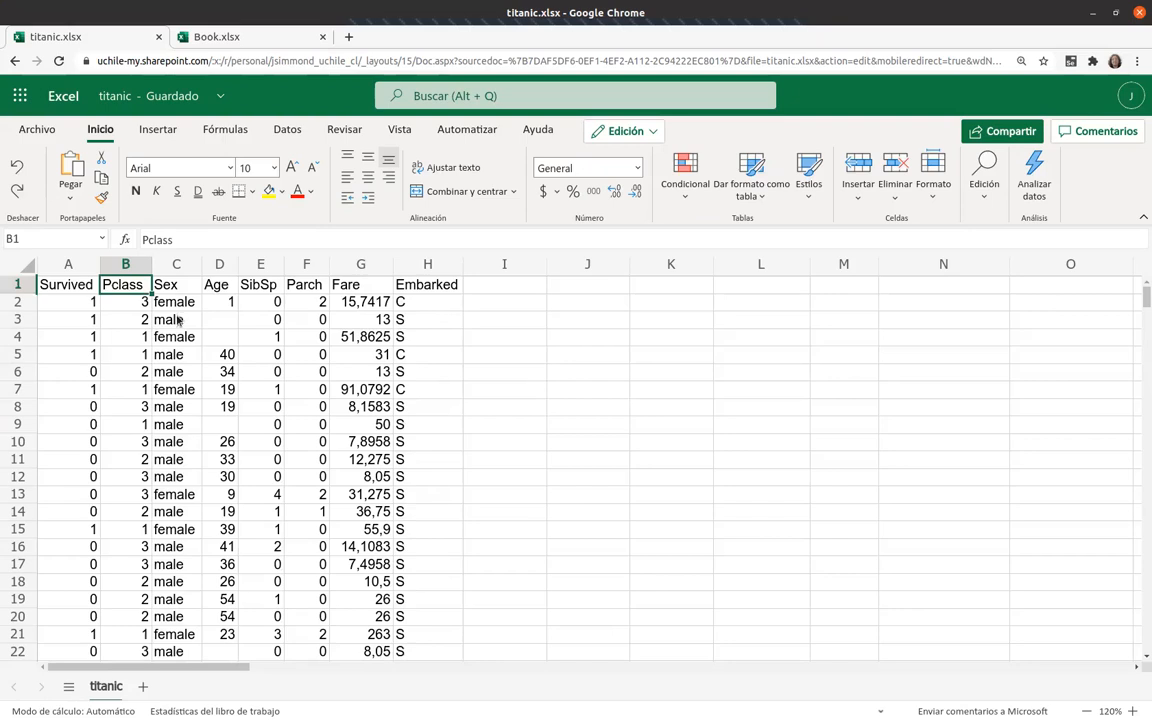
{"action": "left_click", "coordinate": [137, 338]}
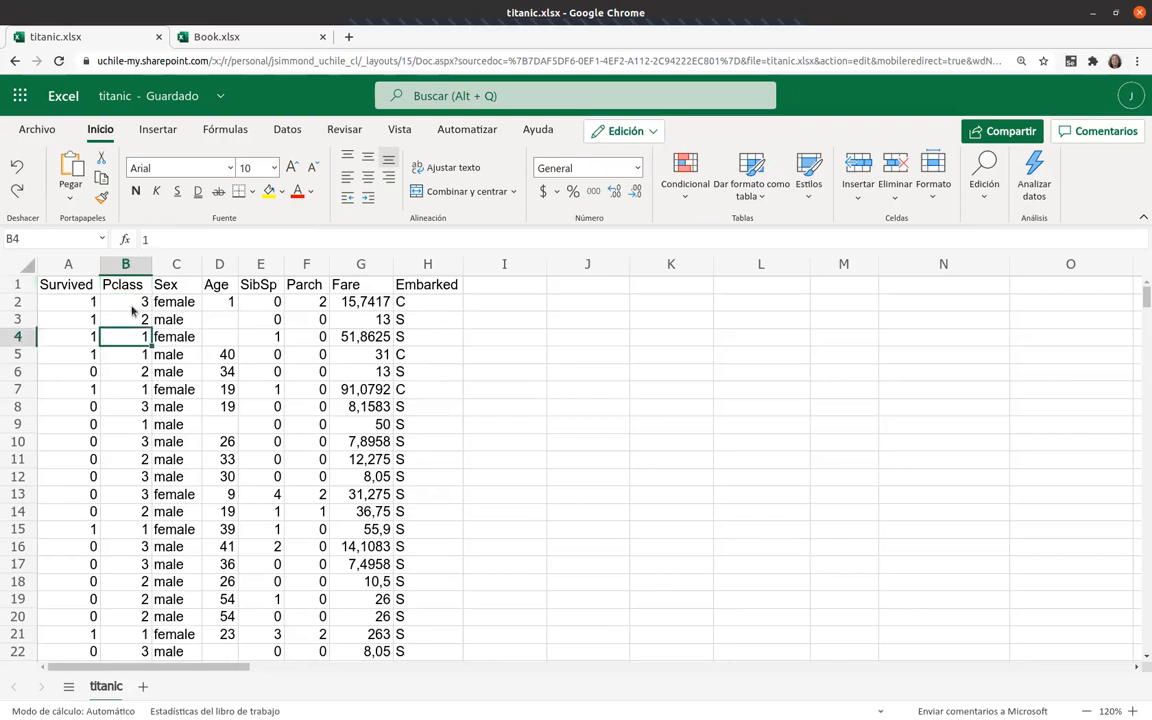
{"action": "key", "text": "Up"}
{"action": "key", "text": "Up"}
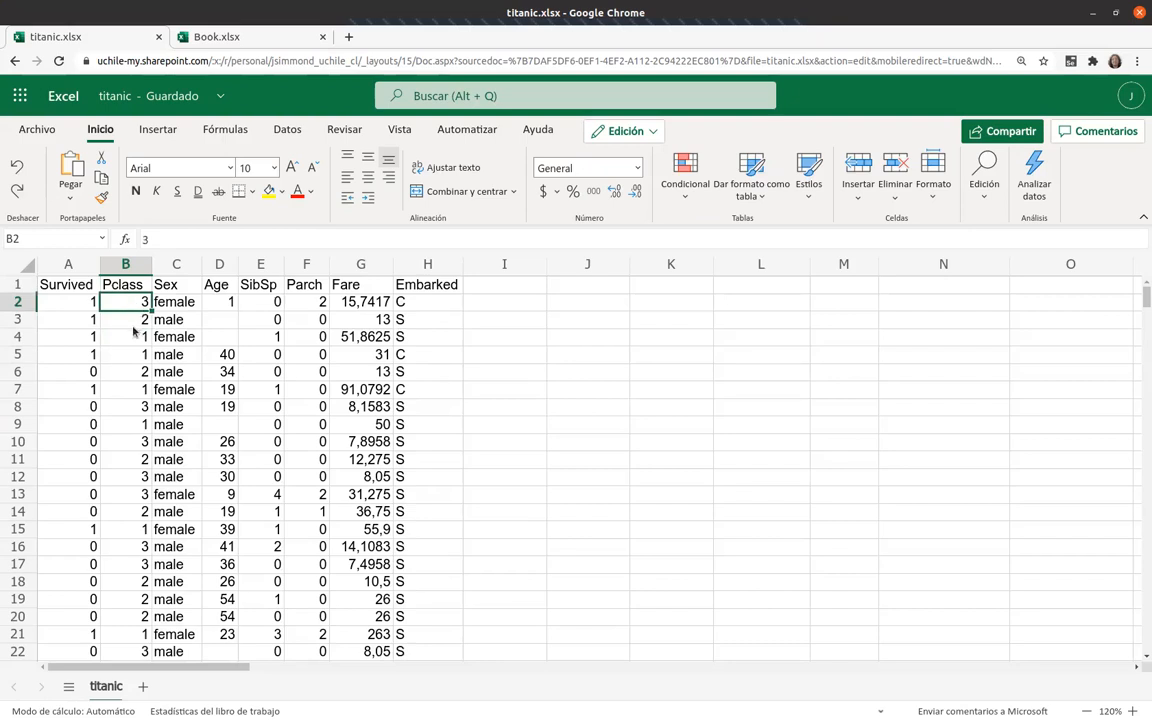
{"action": "left_click", "coordinate": [165, 283]}
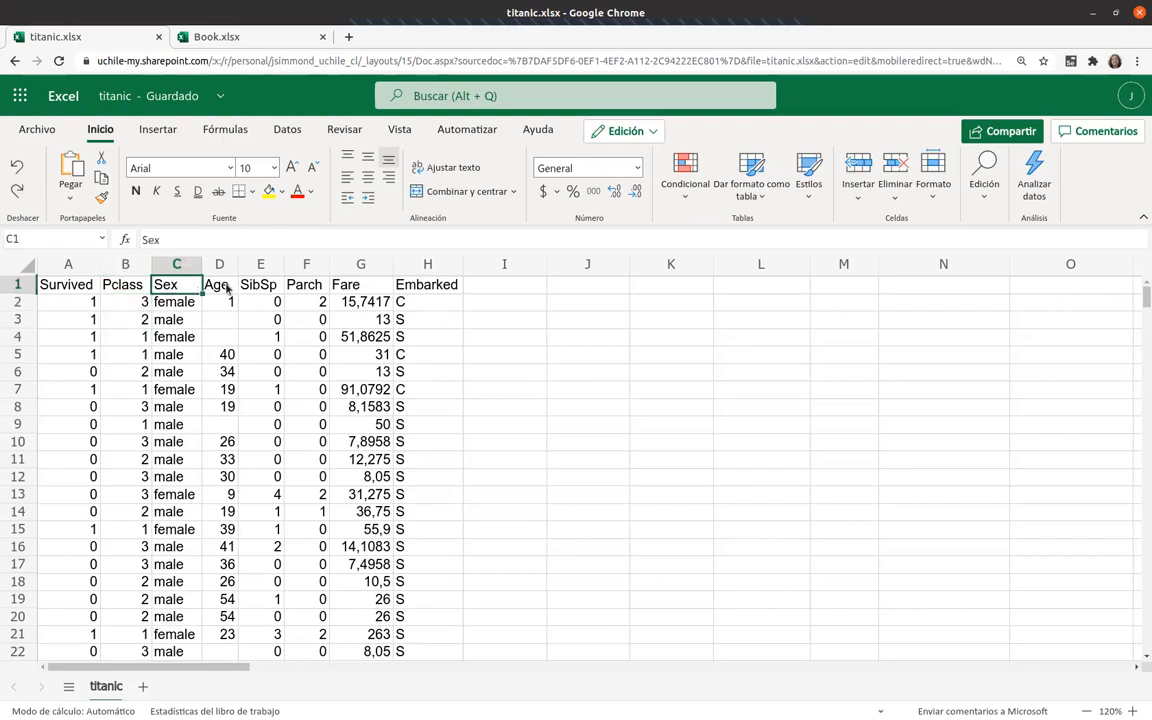
{"action": "left_click", "coordinate": [227, 287]}
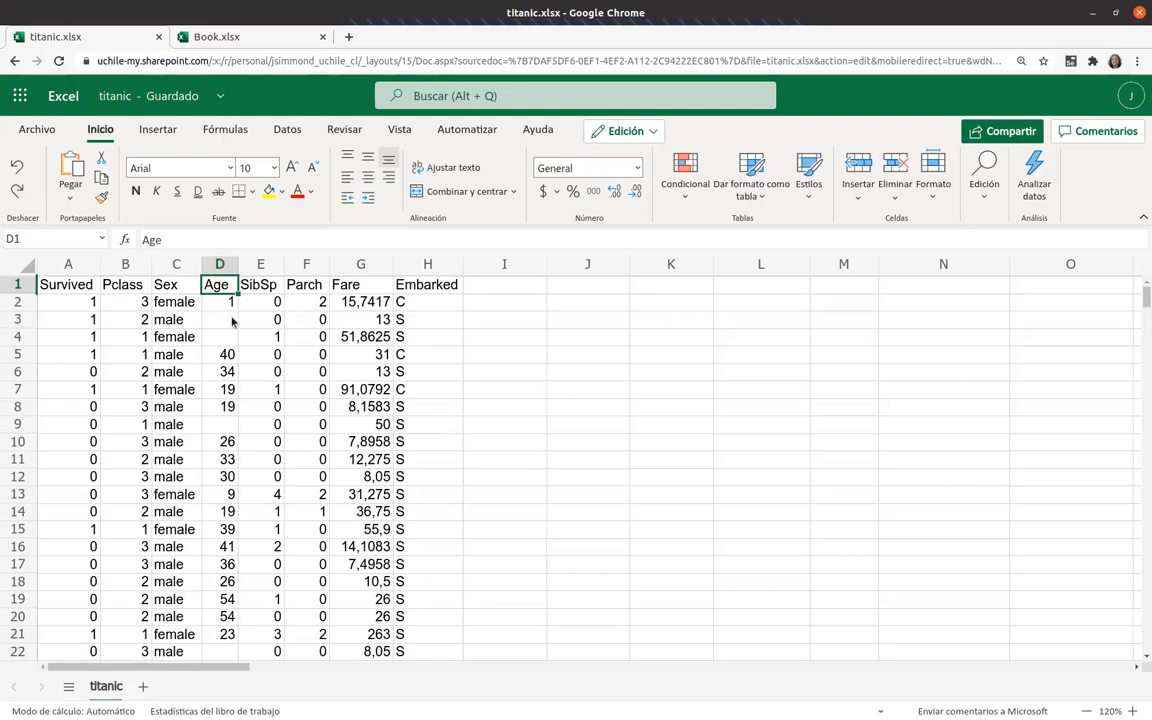
{"action": "left_click", "coordinate": [232, 321]}
{"action": "left_click", "coordinate": [226, 337]}
{"action": "left_click", "coordinate": [241, 427]}
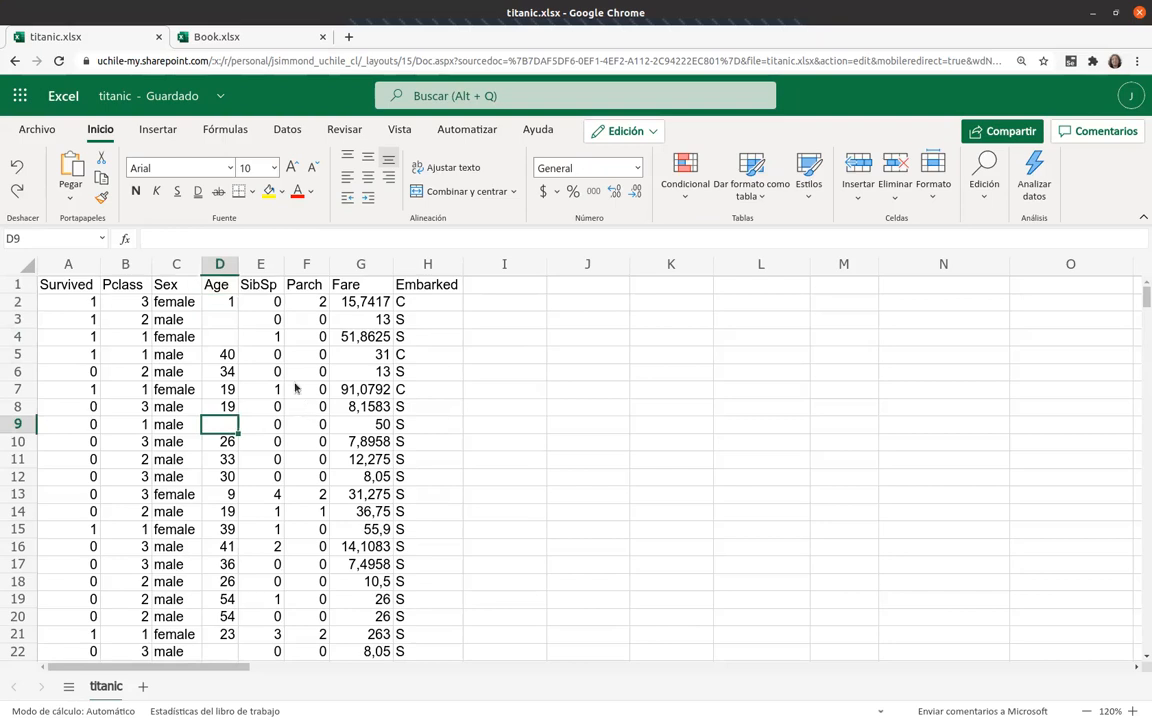
{"action": "left_click", "coordinate": [275, 288]}
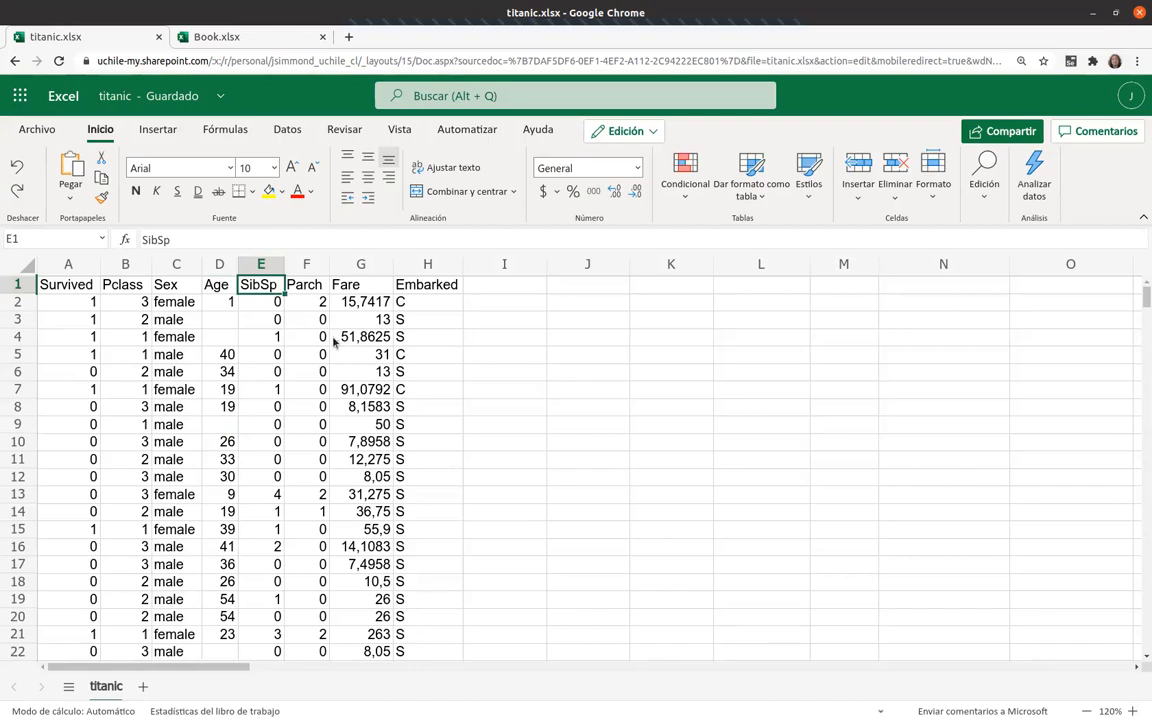
{"action": "left_click", "coordinate": [304, 290]}
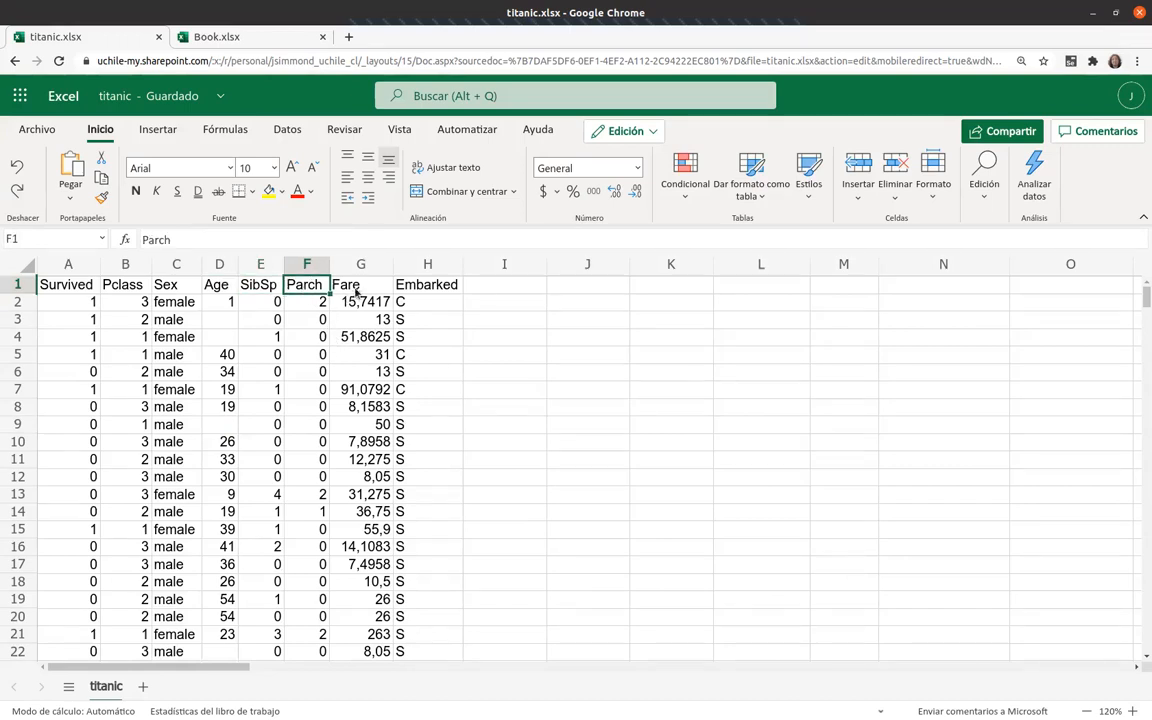
{"action": "left_click", "coordinate": [358, 287]}
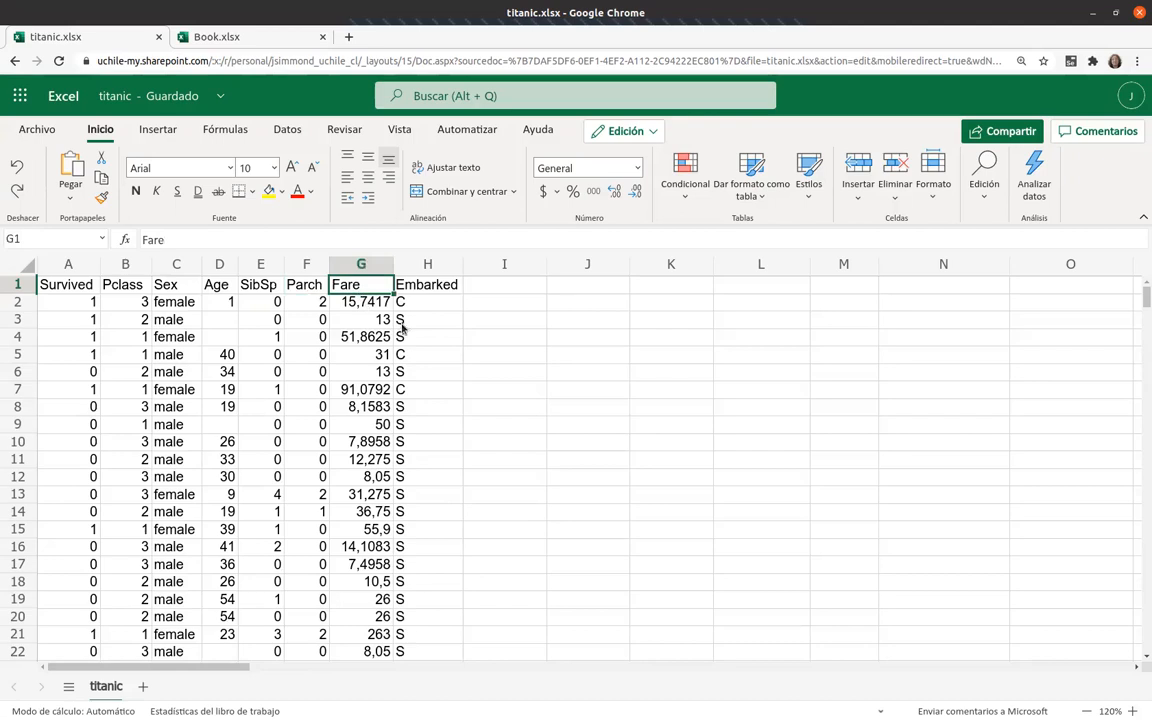
{"action": "left_click", "coordinate": [446, 288]}
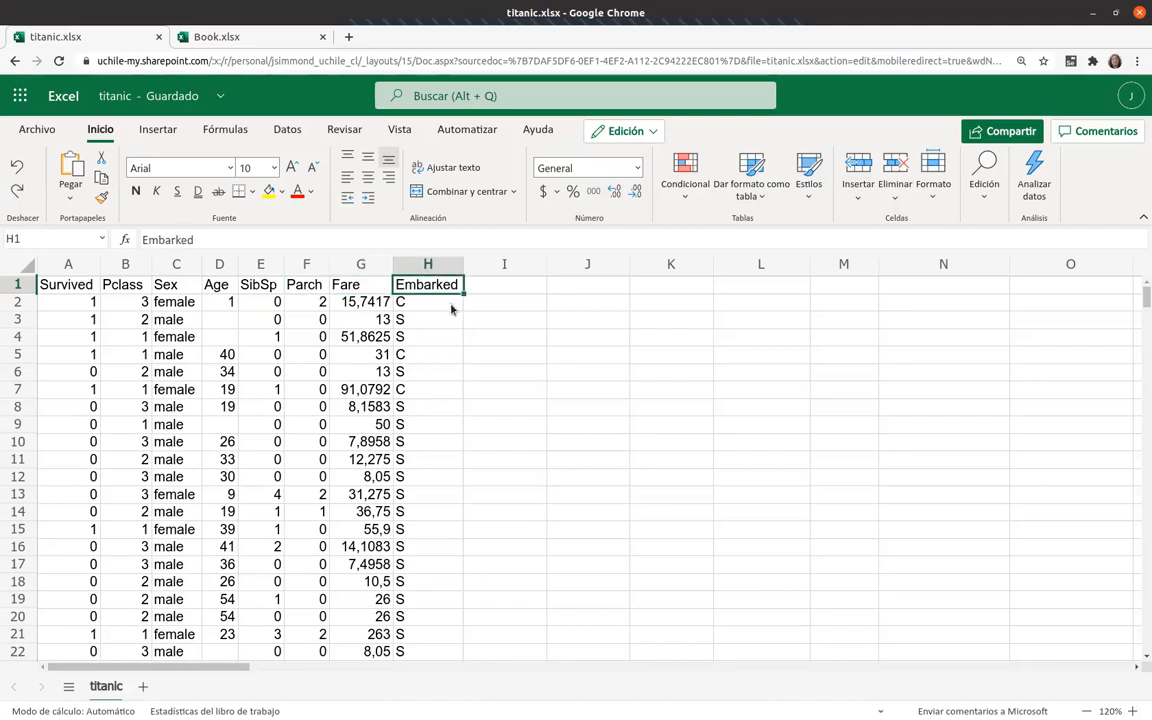
Step: Look through the passenger rows further down the sheet, checking the Embarked codes and the Age column, and return to the first row
{"action": "scroll", "coordinate": [439, 340], "scroll_direction": "down", "scroll_amount": 1}
{"action": "scroll", "coordinate": [439, 342], "scroll_direction": "down", "scroll_amount": 5}
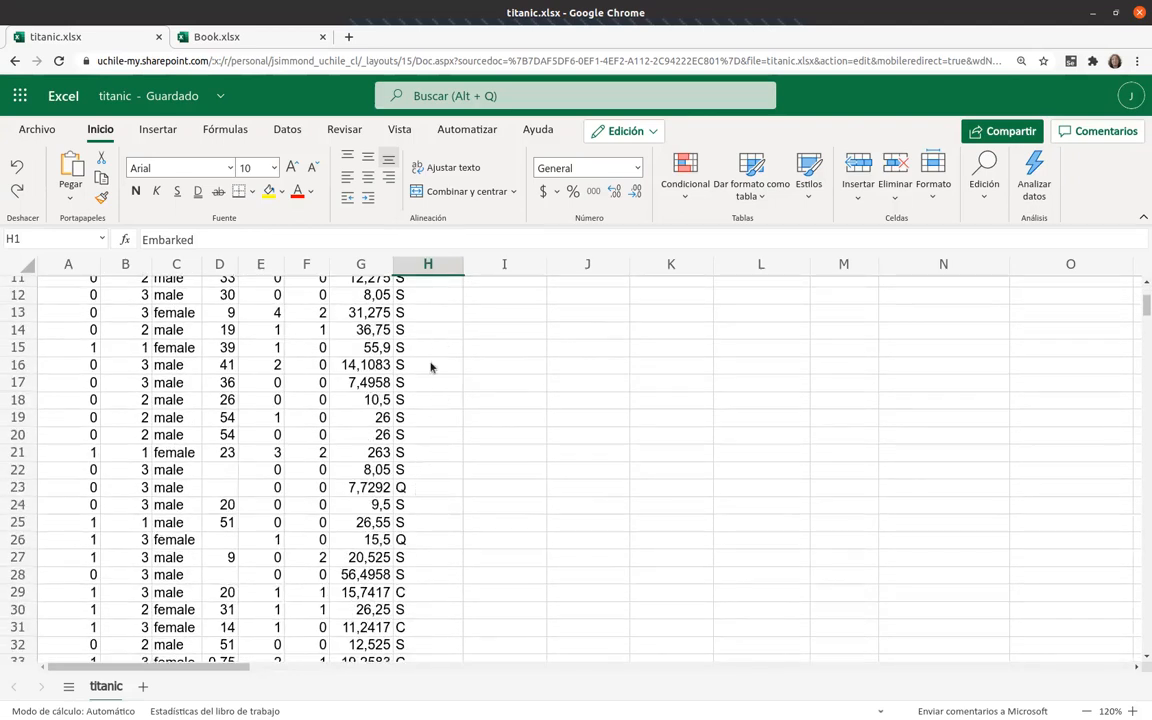
{"action": "scroll", "coordinate": [431, 368], "scroll_direction": "up", "scroll_amount": 5}
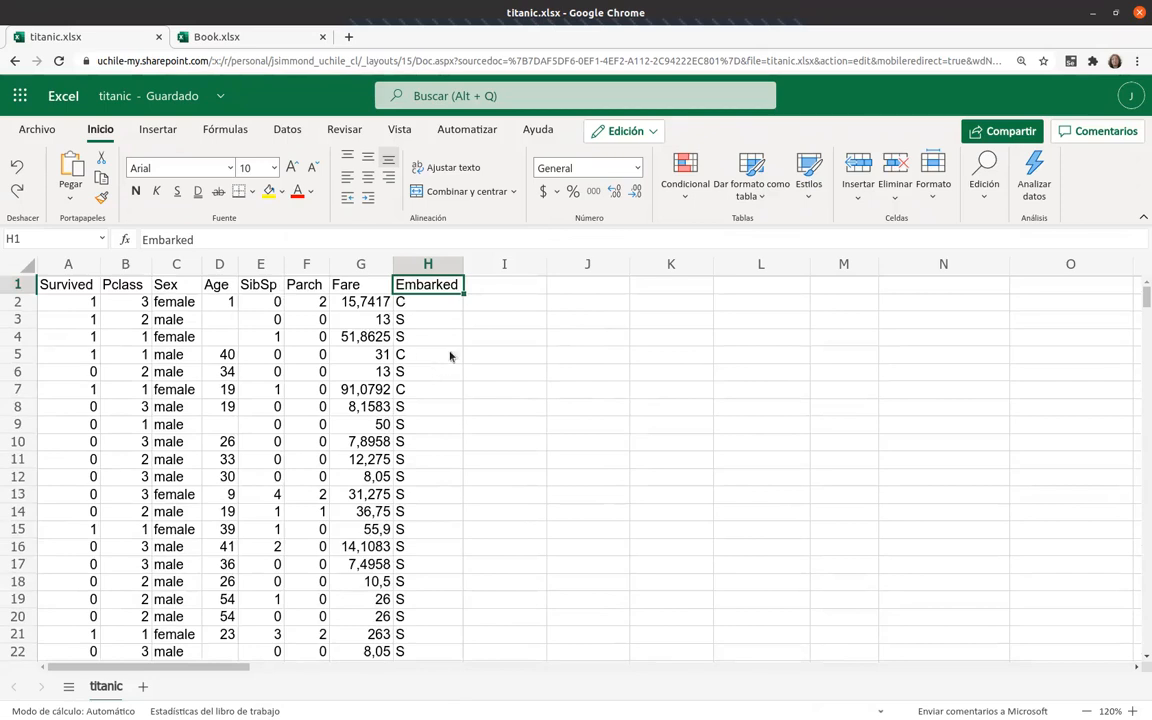
{"action": "left_click", "coordinate": [522, 320]}
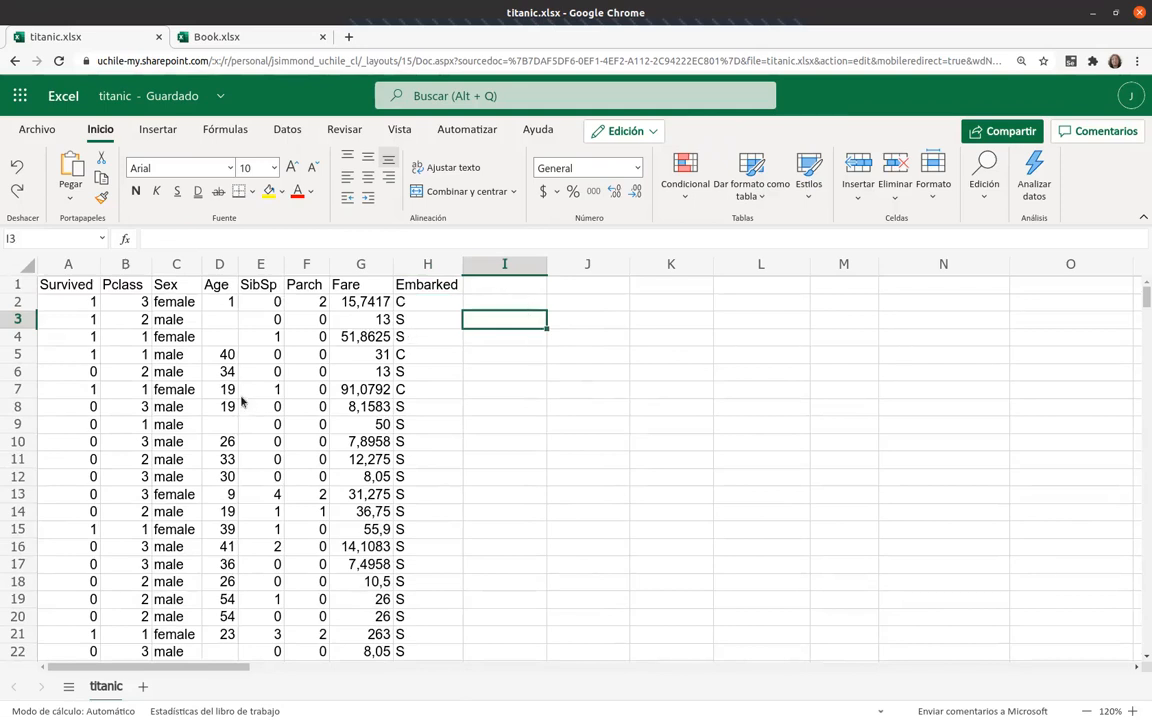
{"action": "scroll", "coordinate": [243, 400], "scroll_direction": "down", "scroll_amount": 15}
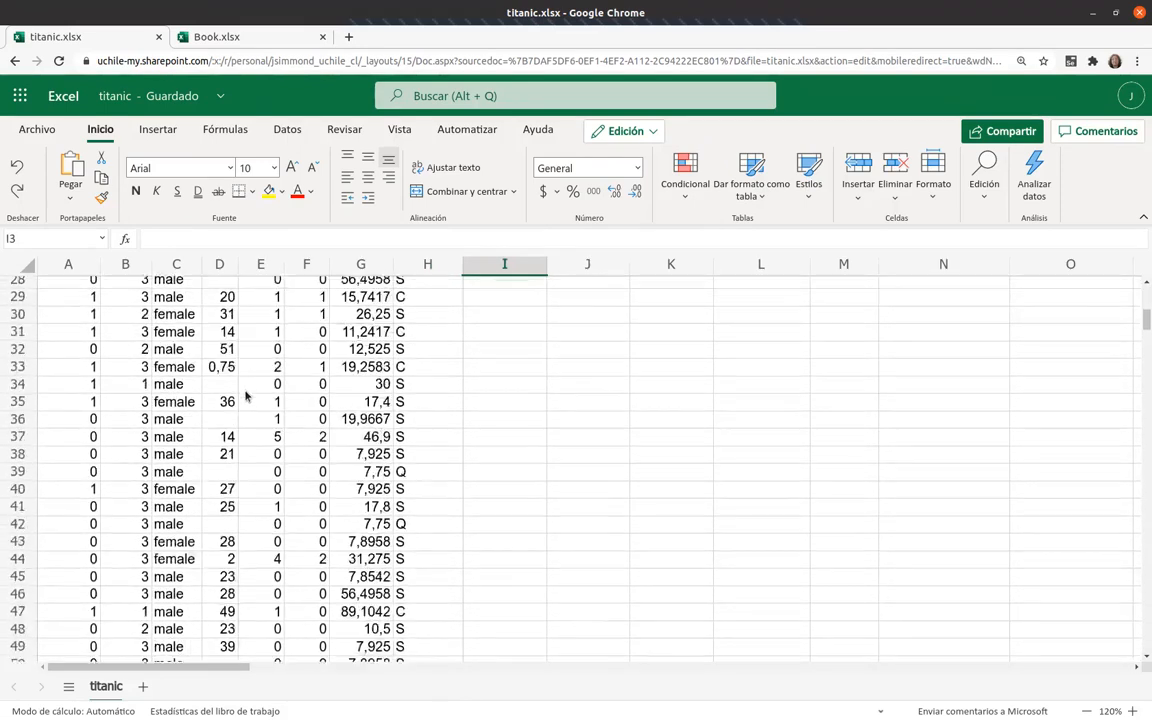
{"action": "scroll", "coordinate": [245, 399], "scroll_direction": "down", "scroll_amount": 18}
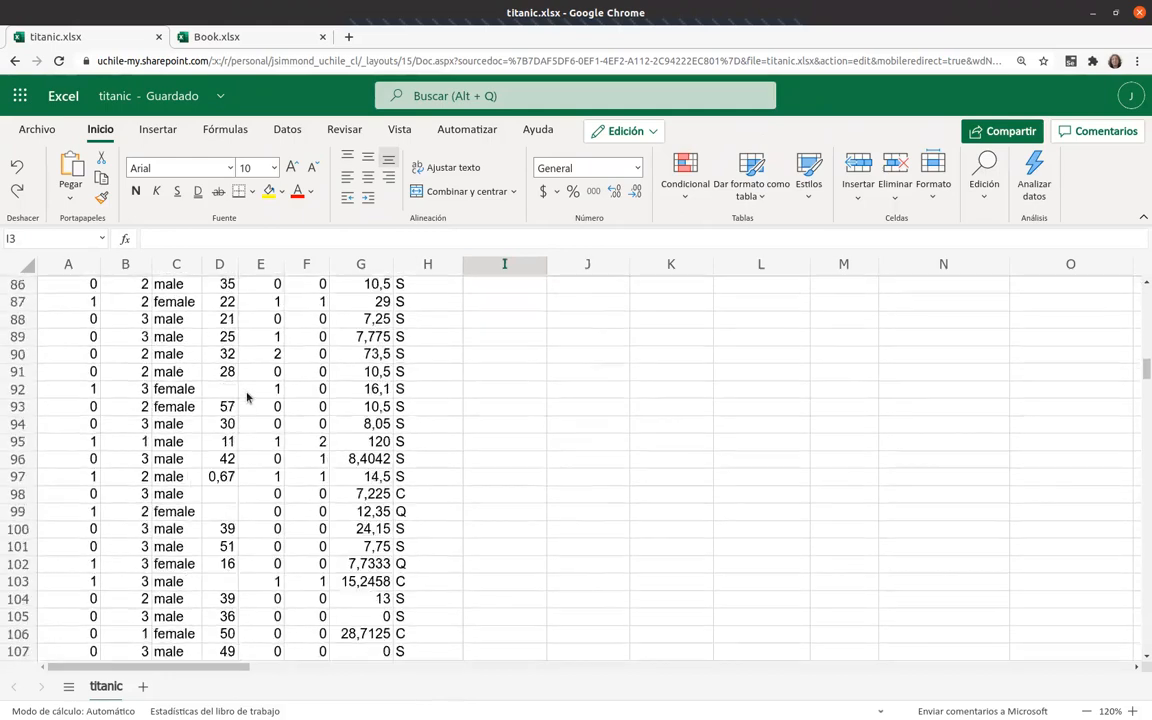
{"action": "scroll", "coordinate": [247, 398], "scroll_direction": "down", "scroll_amount": 5}
{"action": "scroll", "coordinate": [247, 397], "scroll_direction": "up", "scroll_amount": 15}
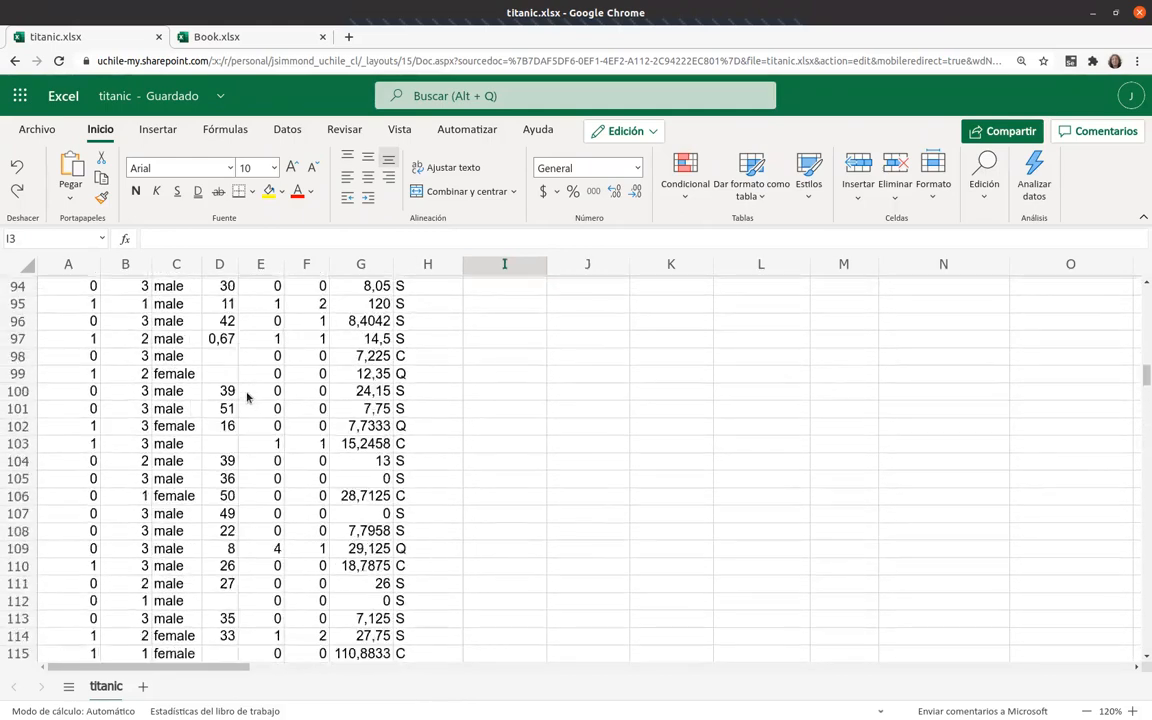
{"action": "scroll", "coordinate": [248, 398], "scroll_direction": "up", "scroll_amount": 20}
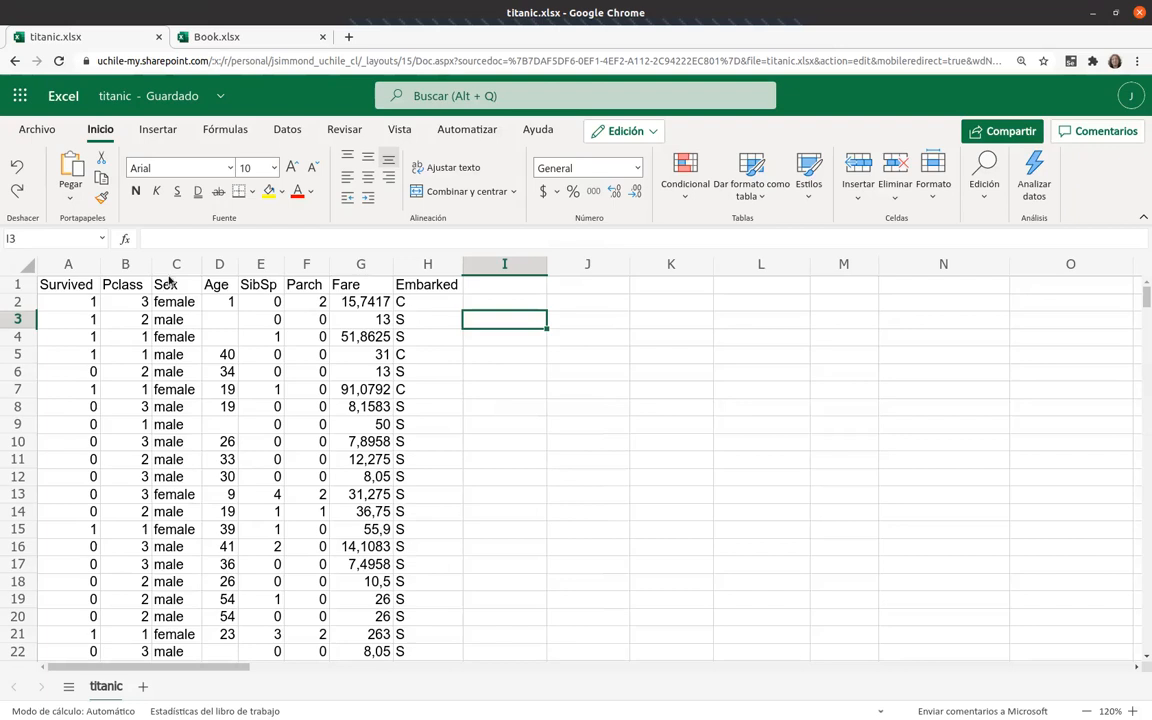
Step: Create a pivot table from all columns of the titanic sheet, placed in the existing worksheet at J4
{"action": "left_click", "coordinate": [28, 267]}
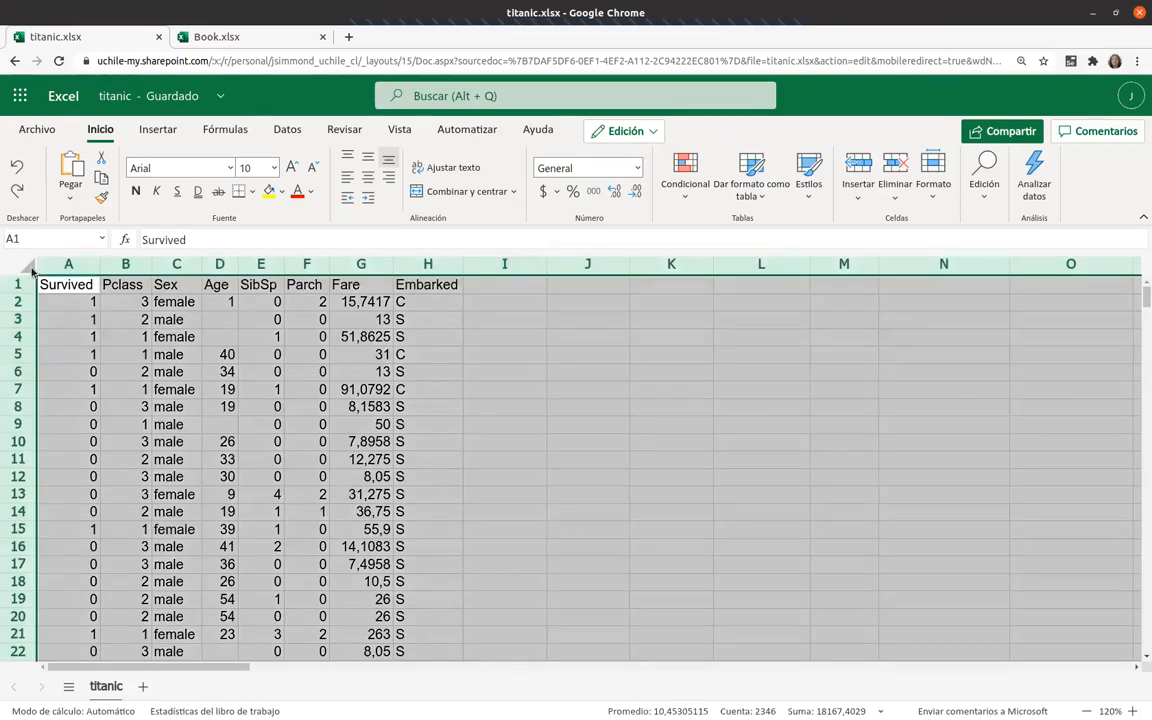
{"action": "left_click", "coordinate": [578, 371]}
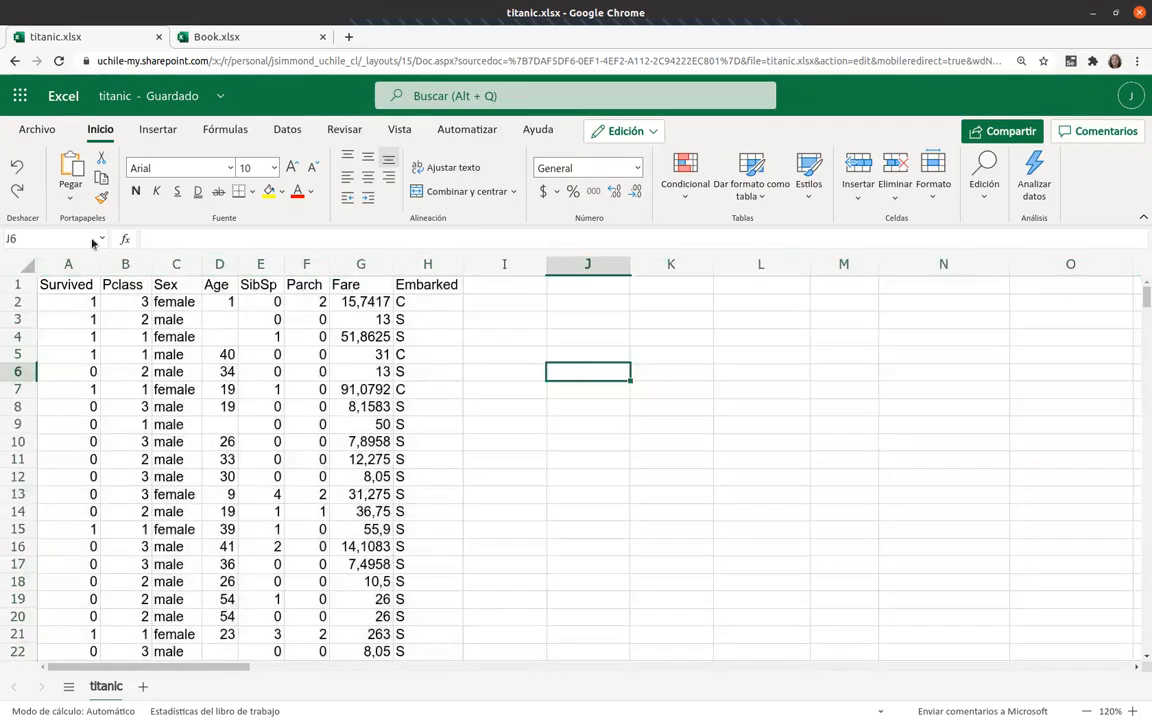
{"action": "left_click", "coordinate": [29, 268]}
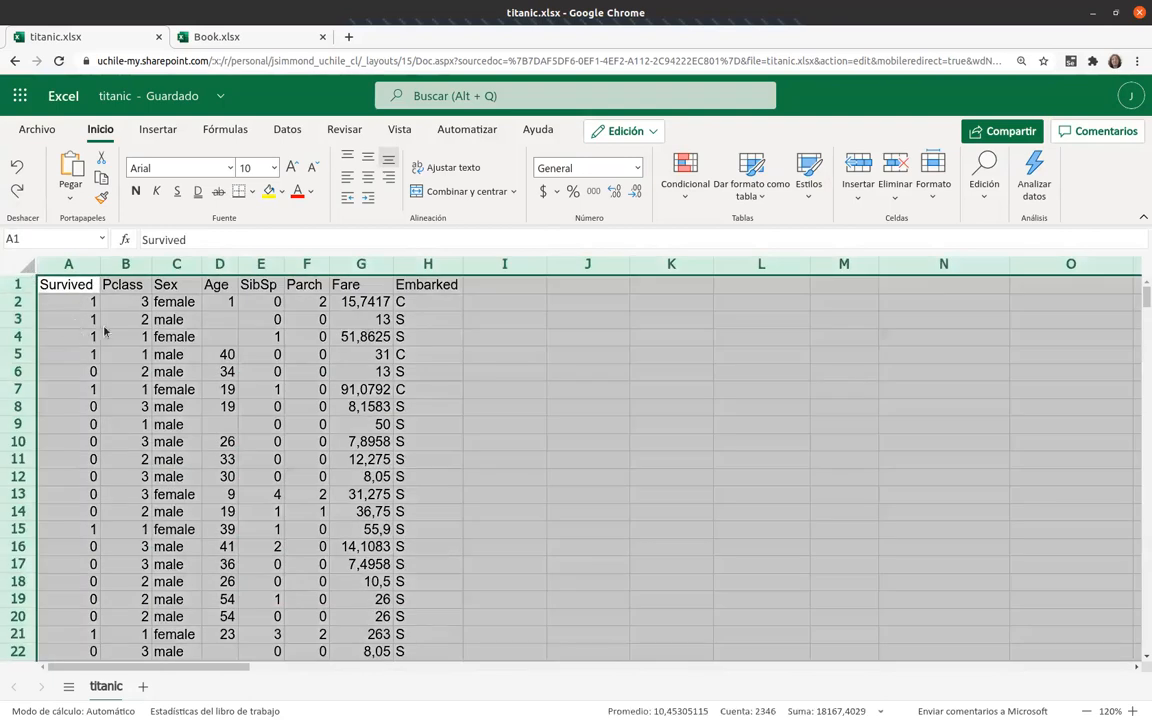
{"action": "left_click", "coordinate": [159, 131]}
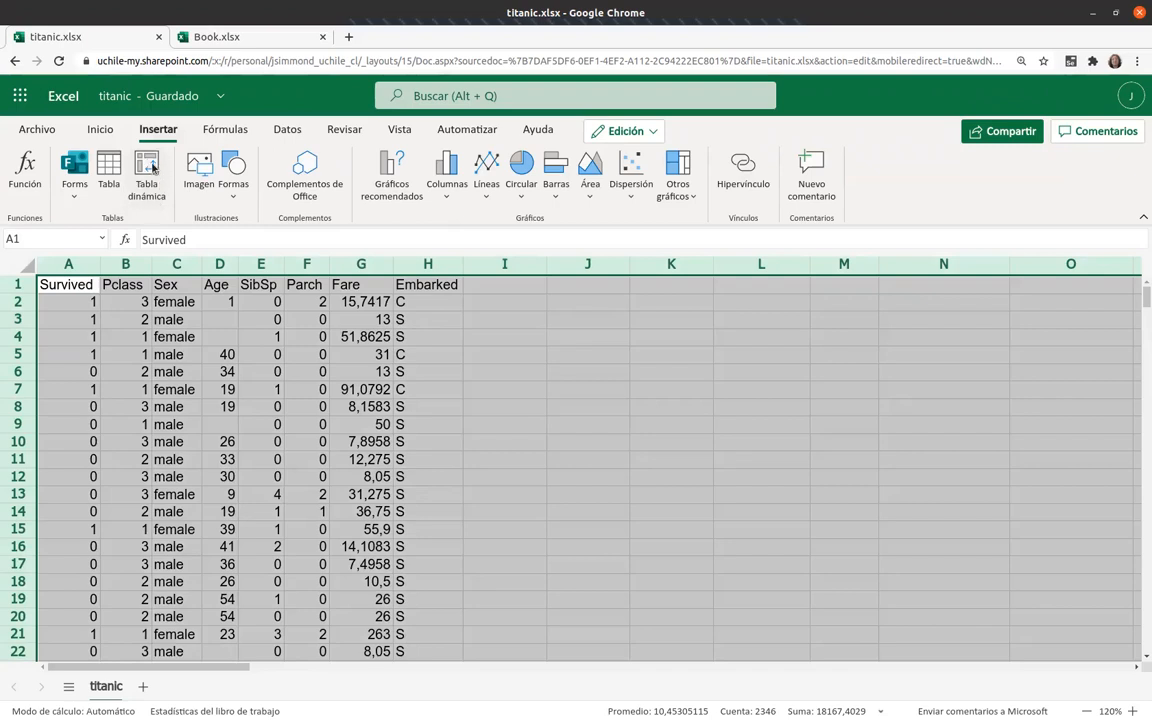
{"action": "left_click", "coordinate": [152, 168]}
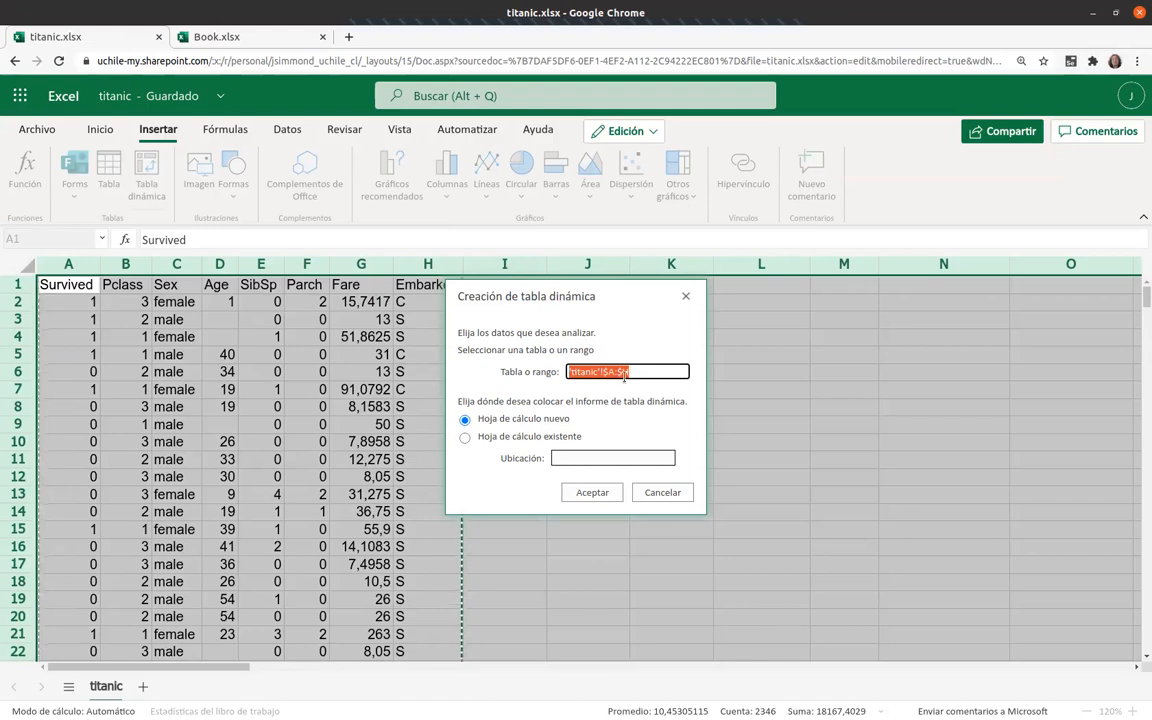
{"action": "left_click", "coordinate": [536, 439]}
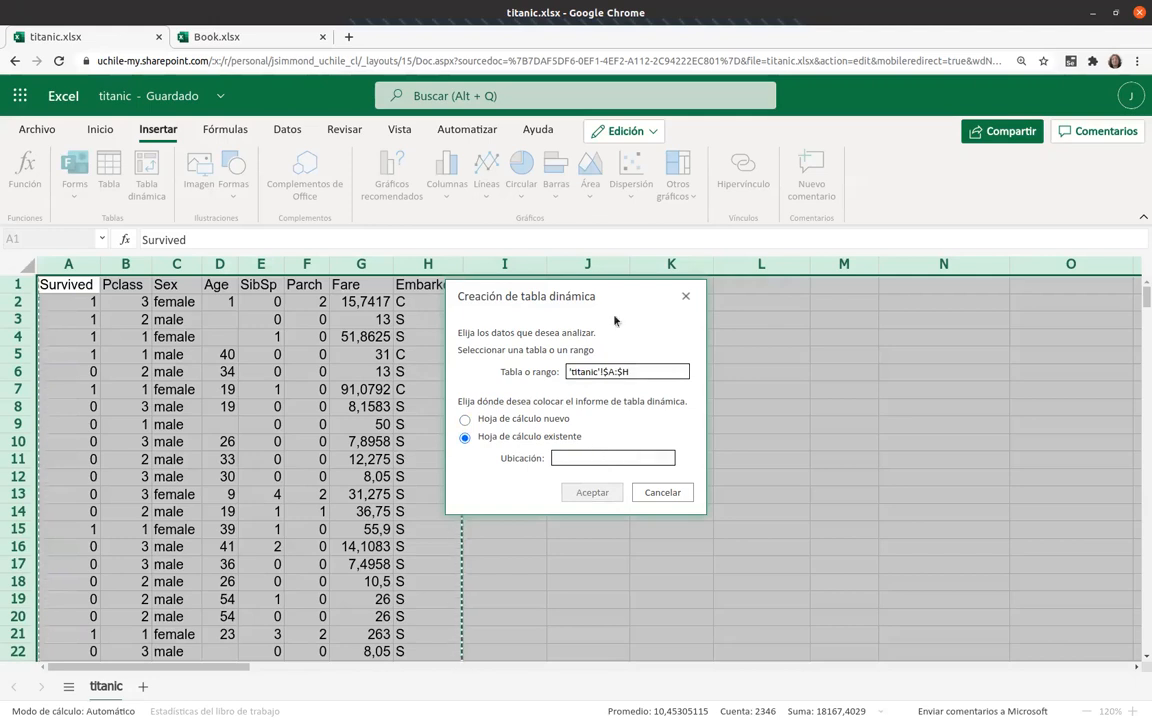
{"action": "left_click", "coordinate": [600, 457]}
{"action": "type", "text": "'"}
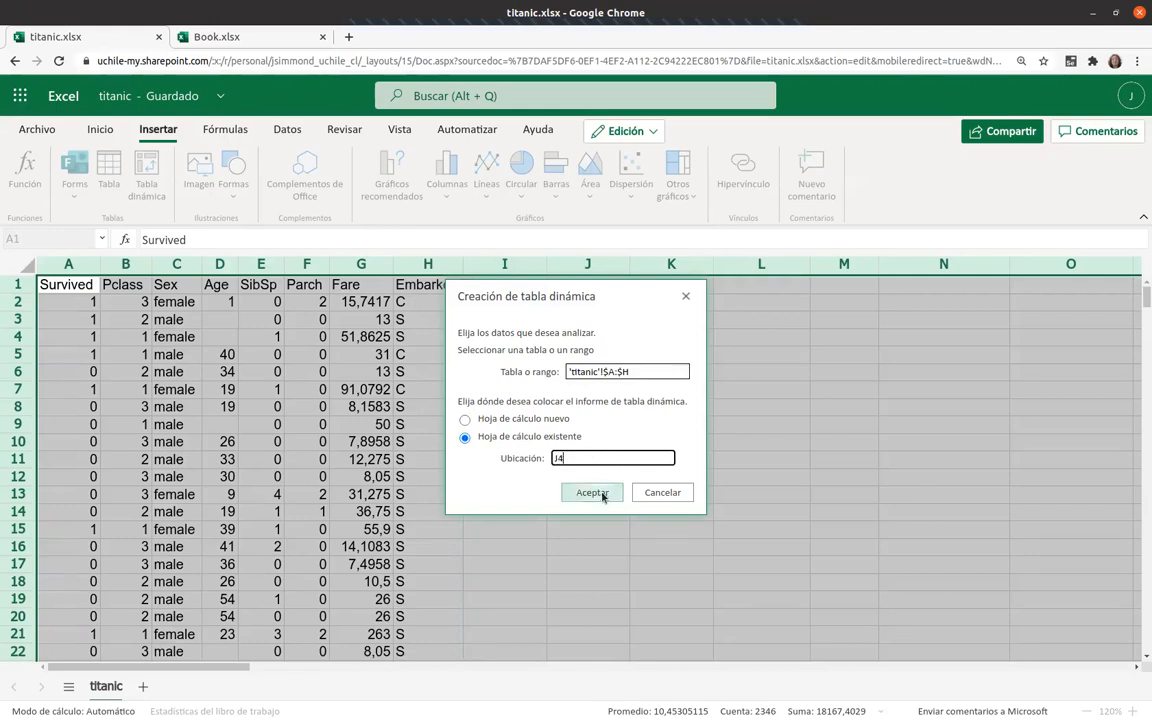
{"action": "left_click", "coordinate": [595, 492]}
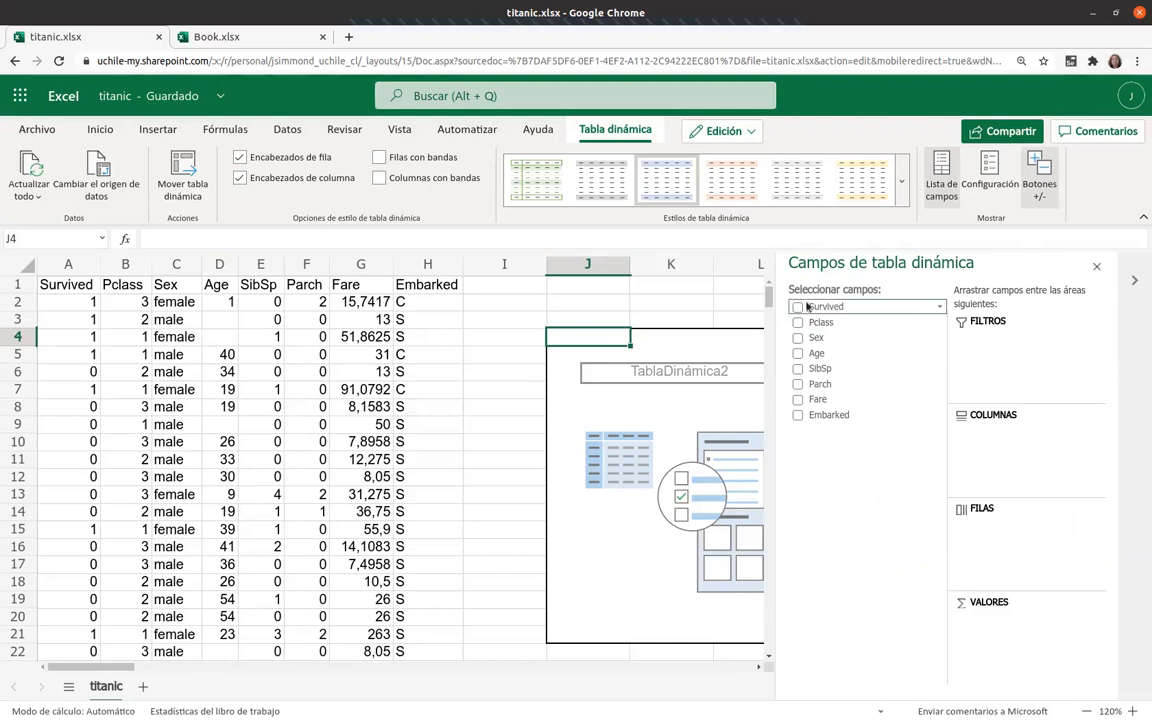
Step: Lay out the pivot table with Sex and nested Pclass as rows and the sum of Survived as values
{"action": "left_click_drag", "start_coordinate": [824, 309], "coordinate": [982, 537]}
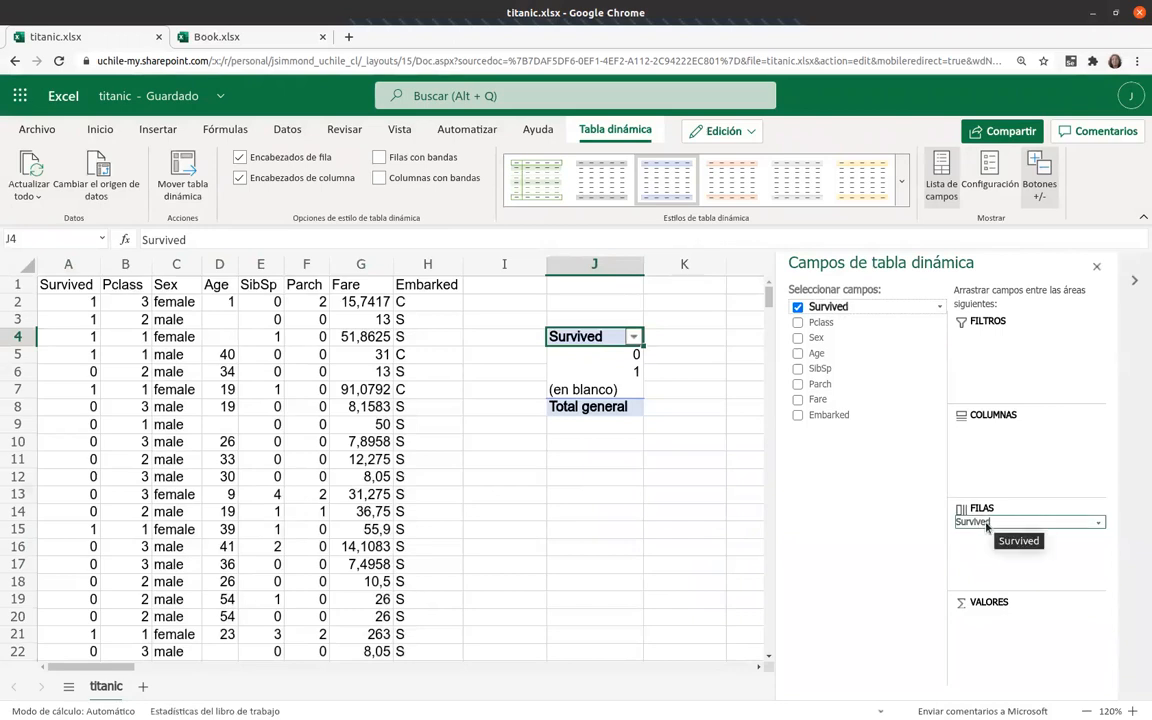
{"action": "left_click_drag", "start_coordinate": [987, 524], "coordinate": [1005, 628]}
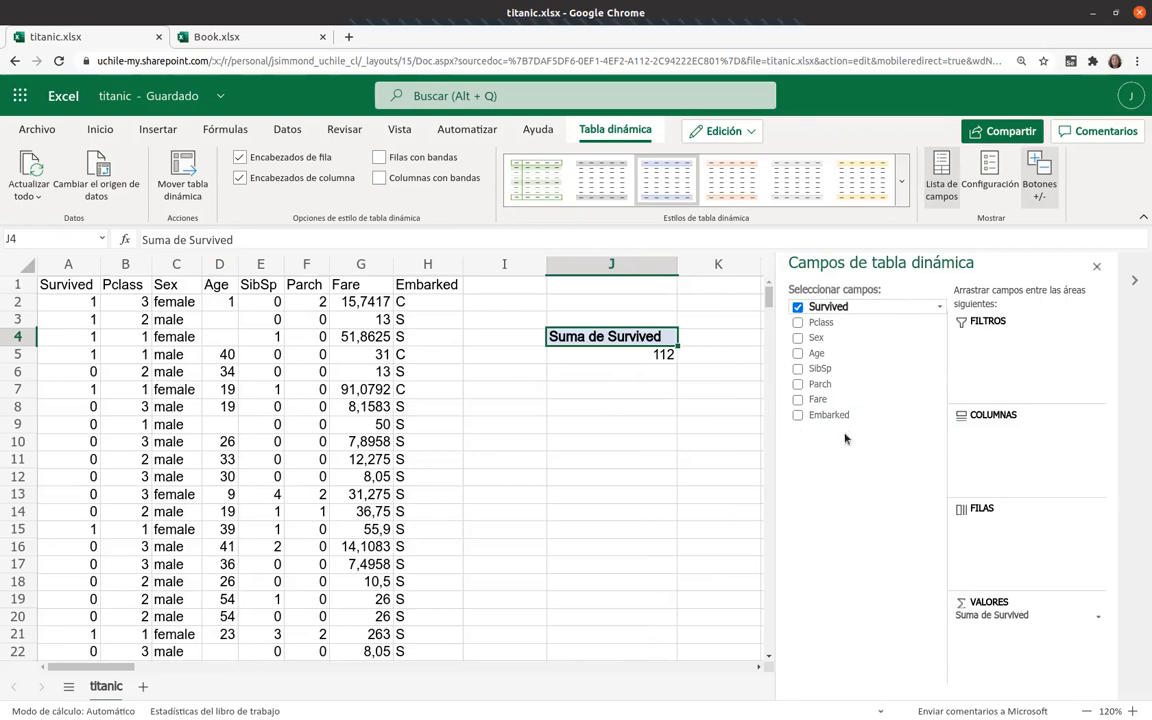
{"action": "left_click_drag", "start_coordinate": [815, 339], "coordinate": [990, 540]}
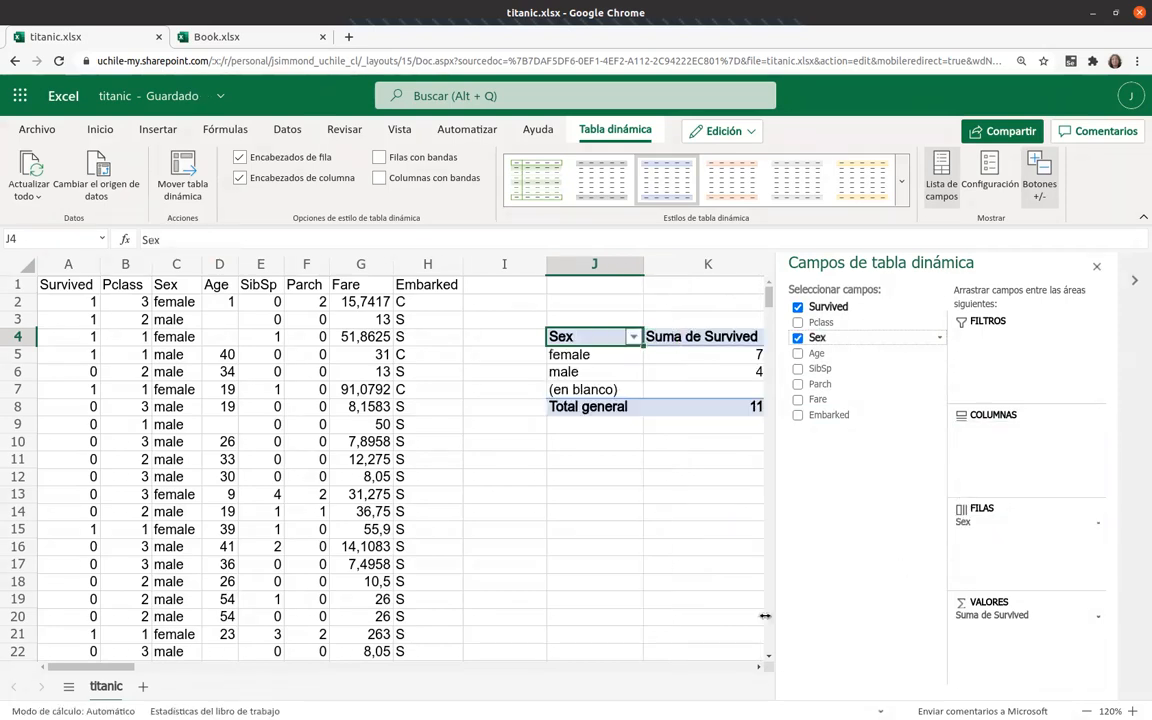
{"action": "left_click_drag", "start_coordinate": [110, 667], "coordinate": [119, 673]}
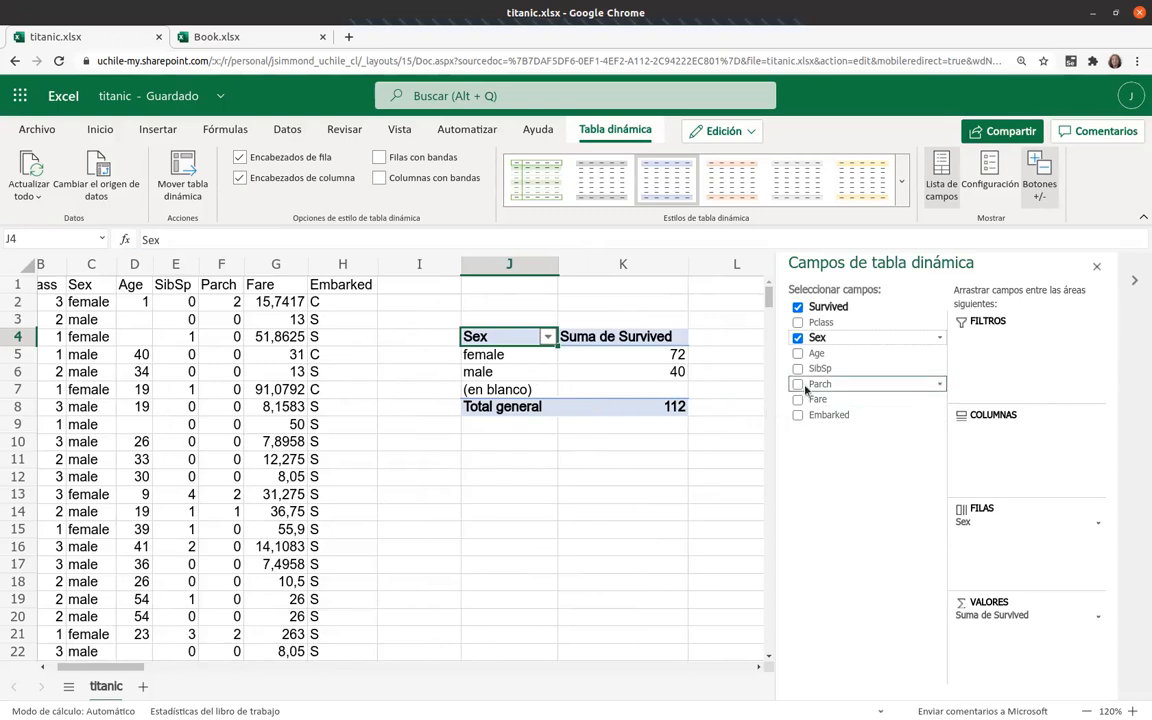
{"action": "left_click_drag", "start_coordinate": [816, 325], "coordinate": [1008, 536]}
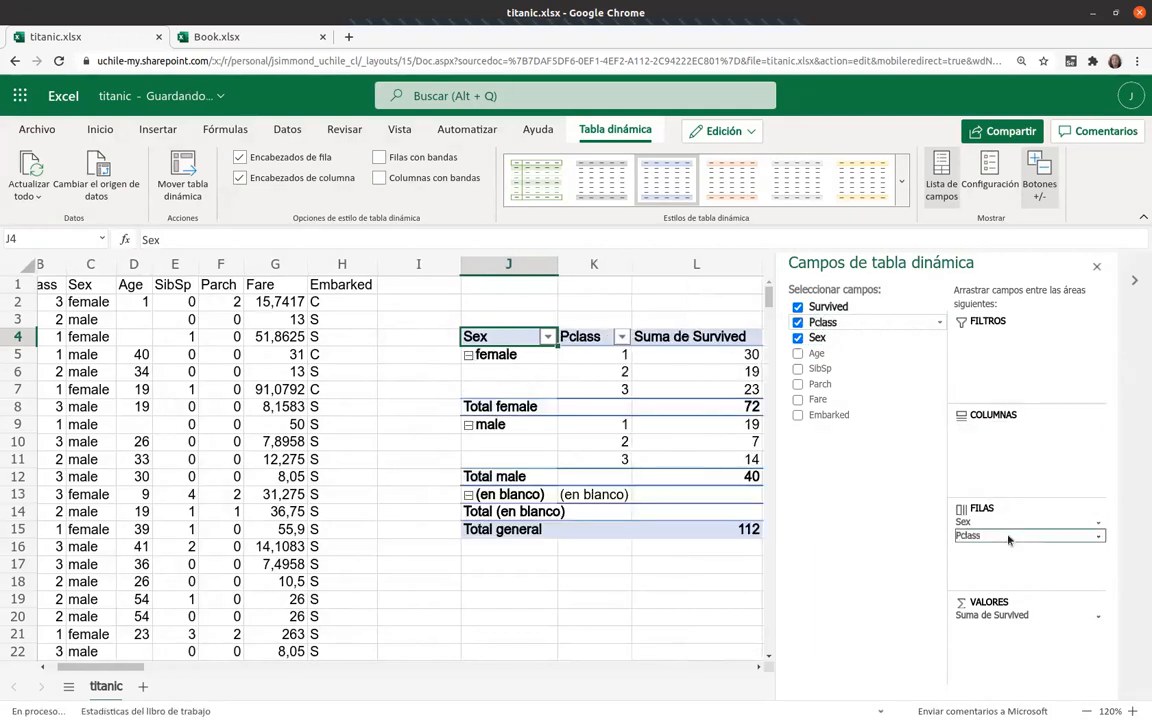
{"action": "left_click_drag", "start_coordinate": [137, 672], "coordinate": [165, 675]}
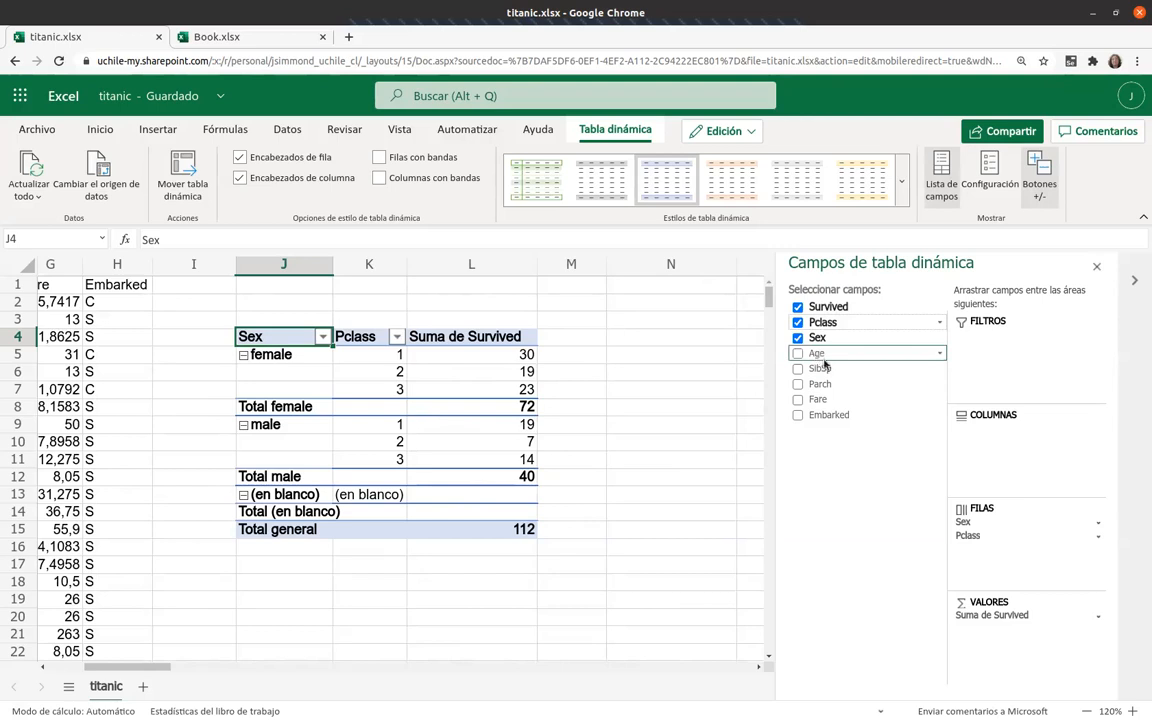
Step: Add Age to the pivot table's values and summarise it by average (Promedio)
{"action": "left_click_drag", "start_coordinate": [831, 362], "coordinate": [1010, 651]}
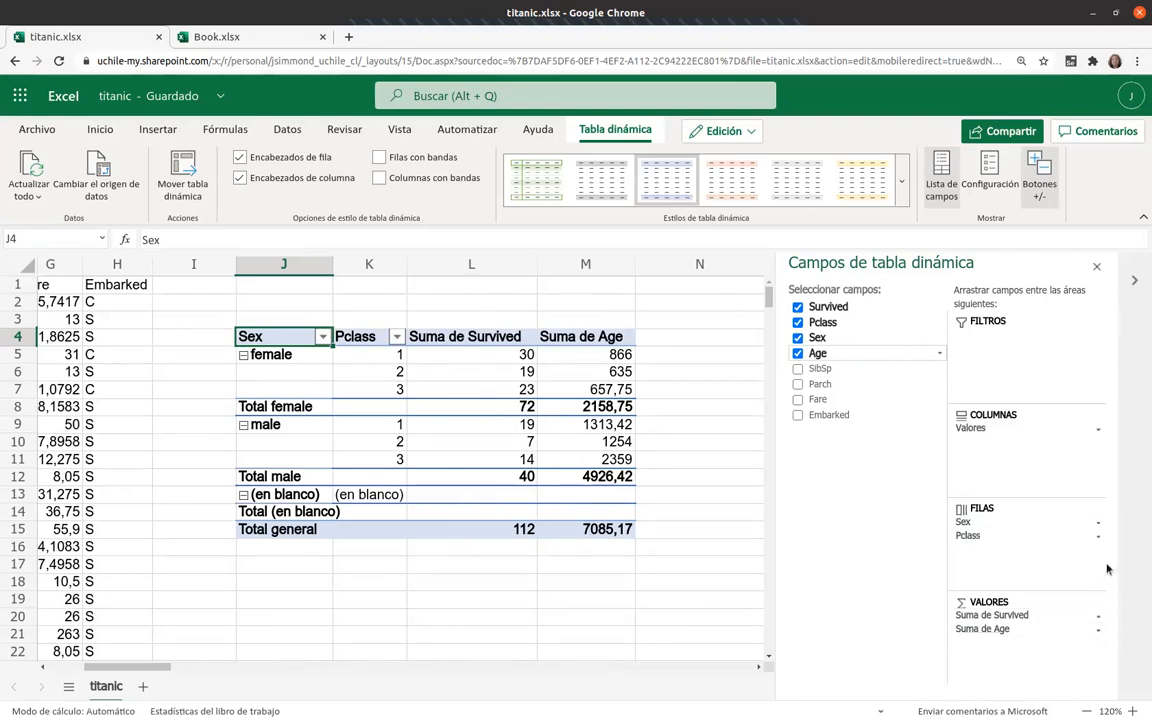
{"action": "left_click", "coordinate": [1100, 631]}
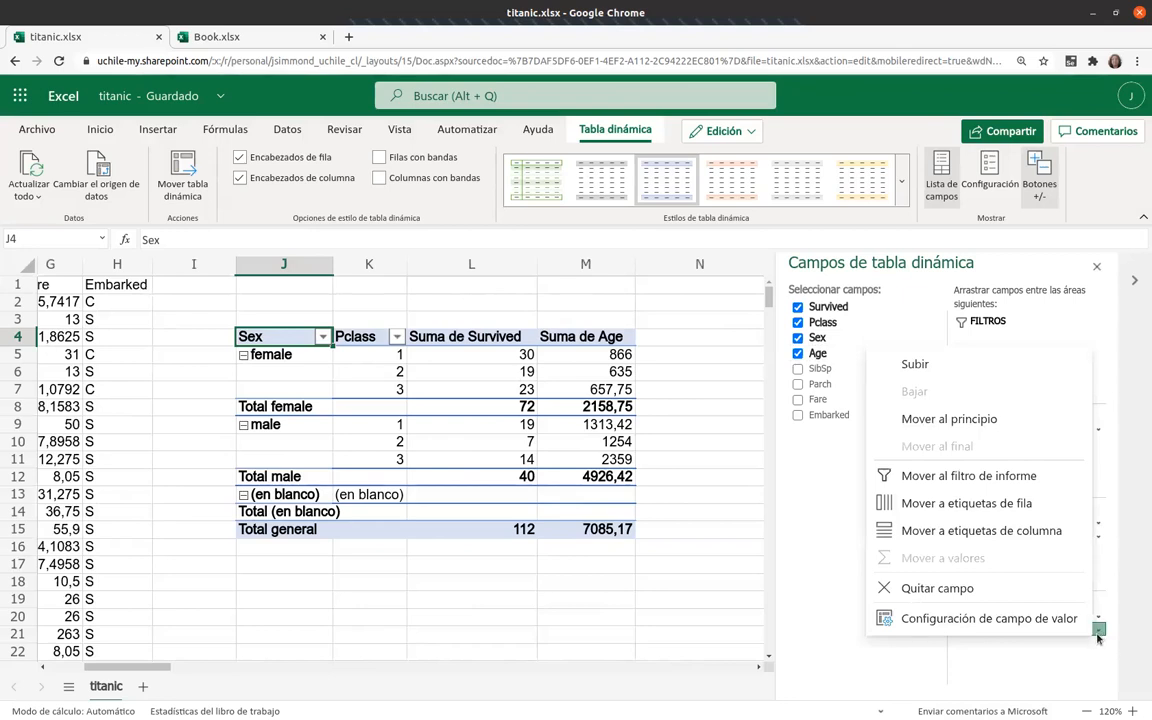
{"action": "left_click", "coordinate": [981, 620]}
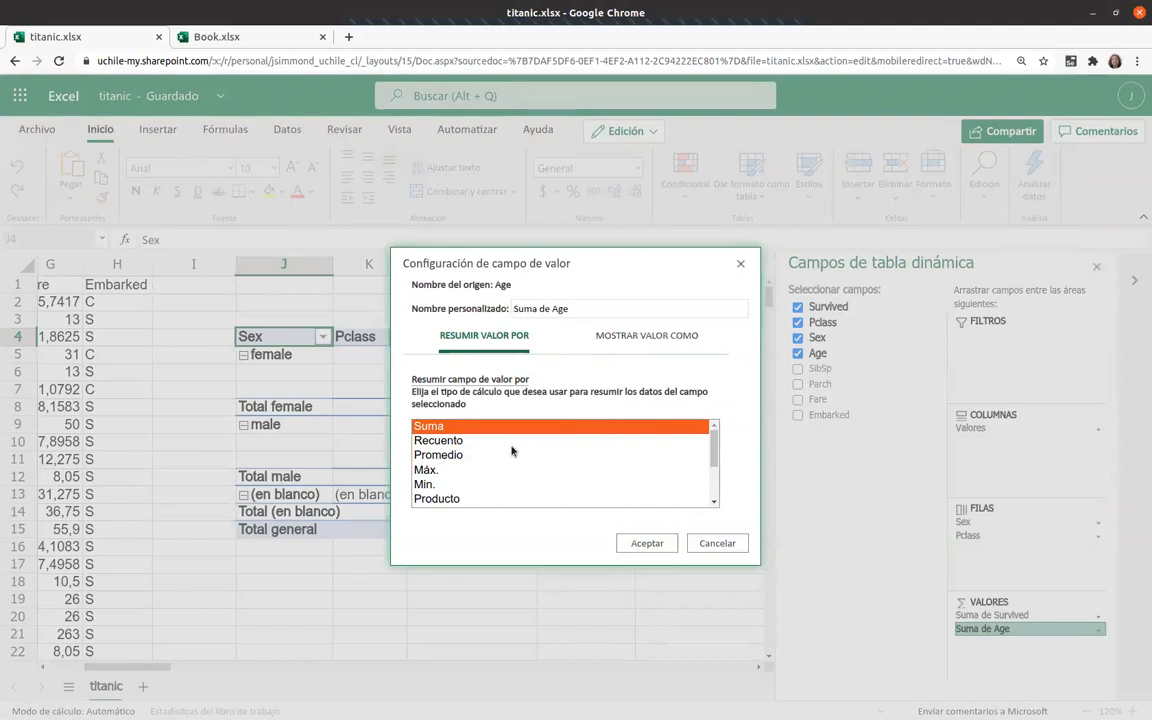
{"action": "scroll", "coordinate": [512, 451], "scroll_direction": "down", "scroll_amount": 3}
{"action": "scroll", "coordinate": [499, 476], "scroll_direction": "up", "scroll_amount": 3}
{"action": "left_click", "coordinate": [645, 457]}
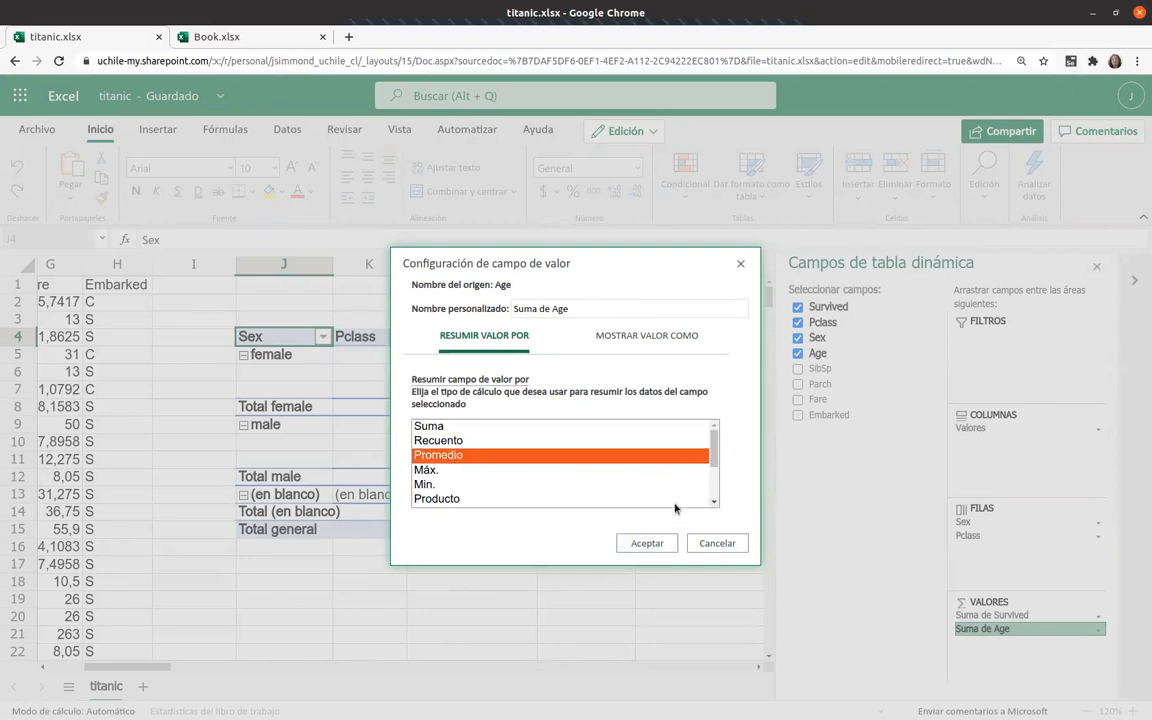
{"action": "key", "text": "Return"}
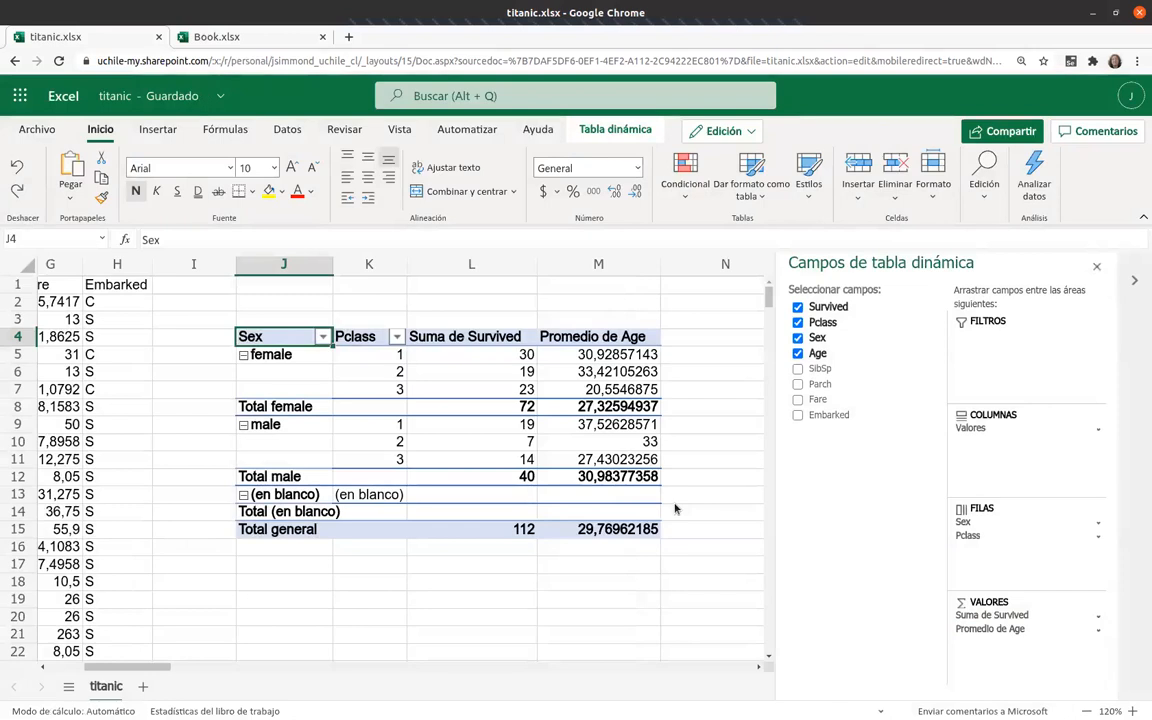
Step: Format the average ages in M5:M15, including the totals, with two decimal places
{"action": "left_click", "coordinate": [590, 354]}
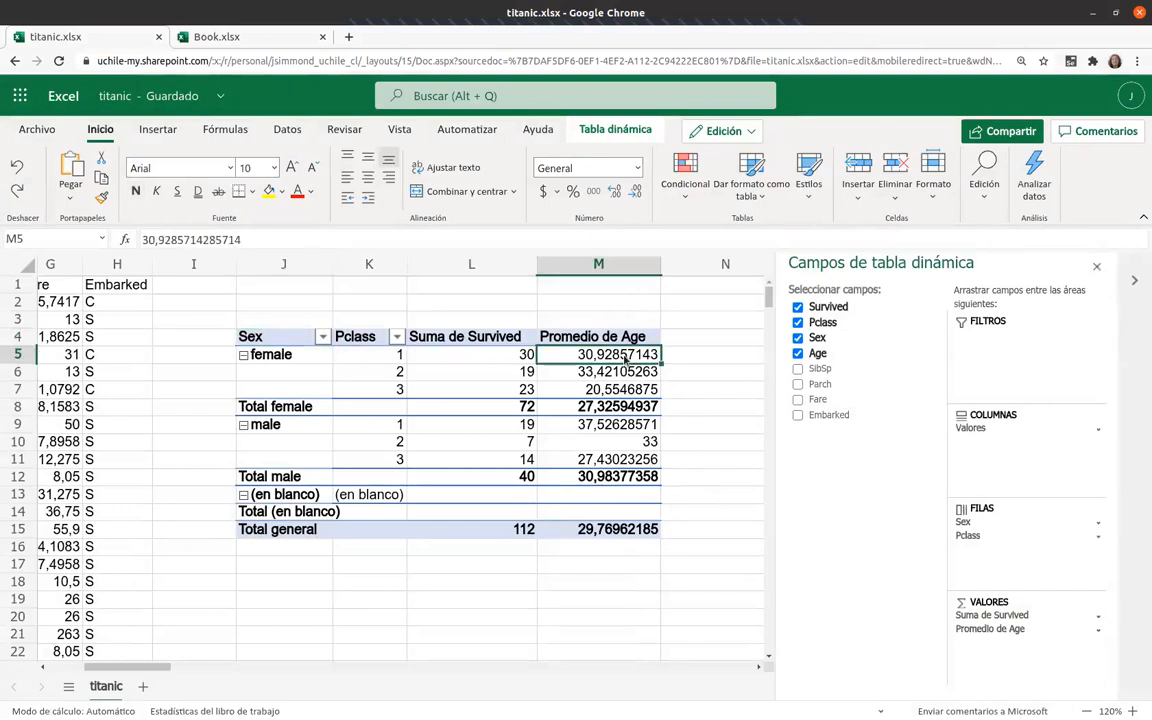
{"action": "left_click", "coordinate": [614, 528], "text": "shift"}
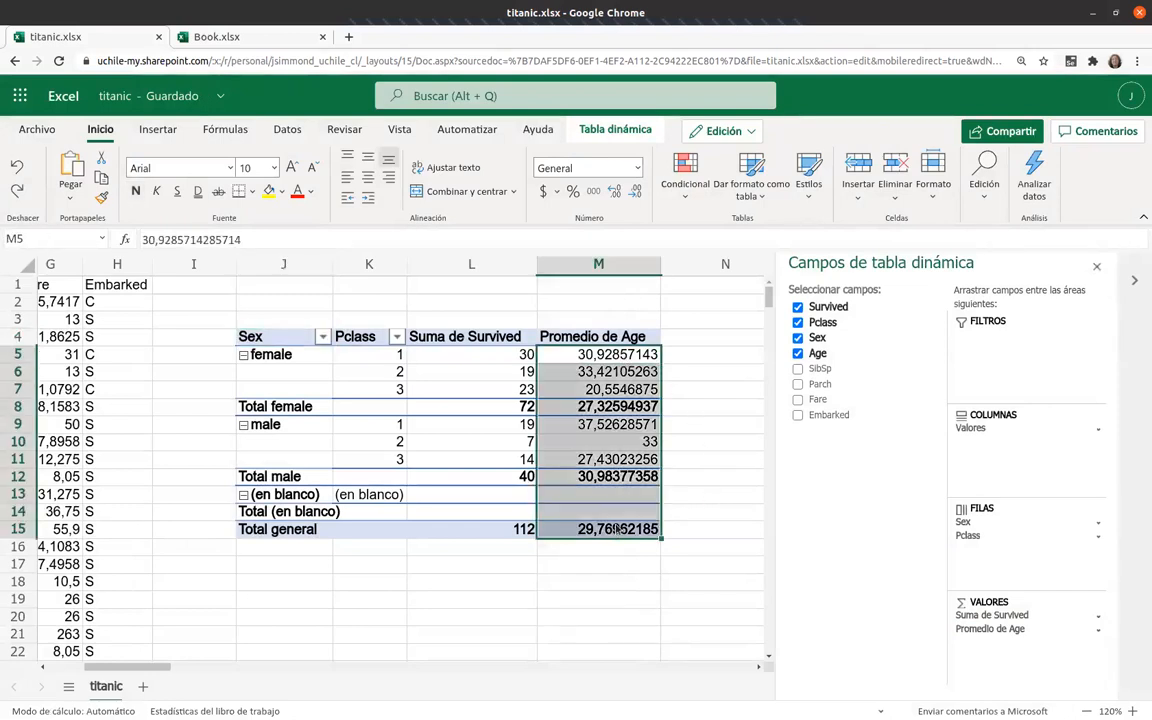
{"action": "left_click", "coordinate": [615, 191]}
{"action": "left_click", "coordinate": [633, 193]}
{"action": "left_click", "coordinate": [633, 193]}
{"action": "left_click", "coordinate": [633, 193]}
{"action": "left_click", "coordinate": [633, 193]}
{"action": "left_click", "coordinate": [633, 193]}
{"action": "left_click", "coordinate": [633, 193]}
{"action": "left_click", "coordinate": [633, 193]}
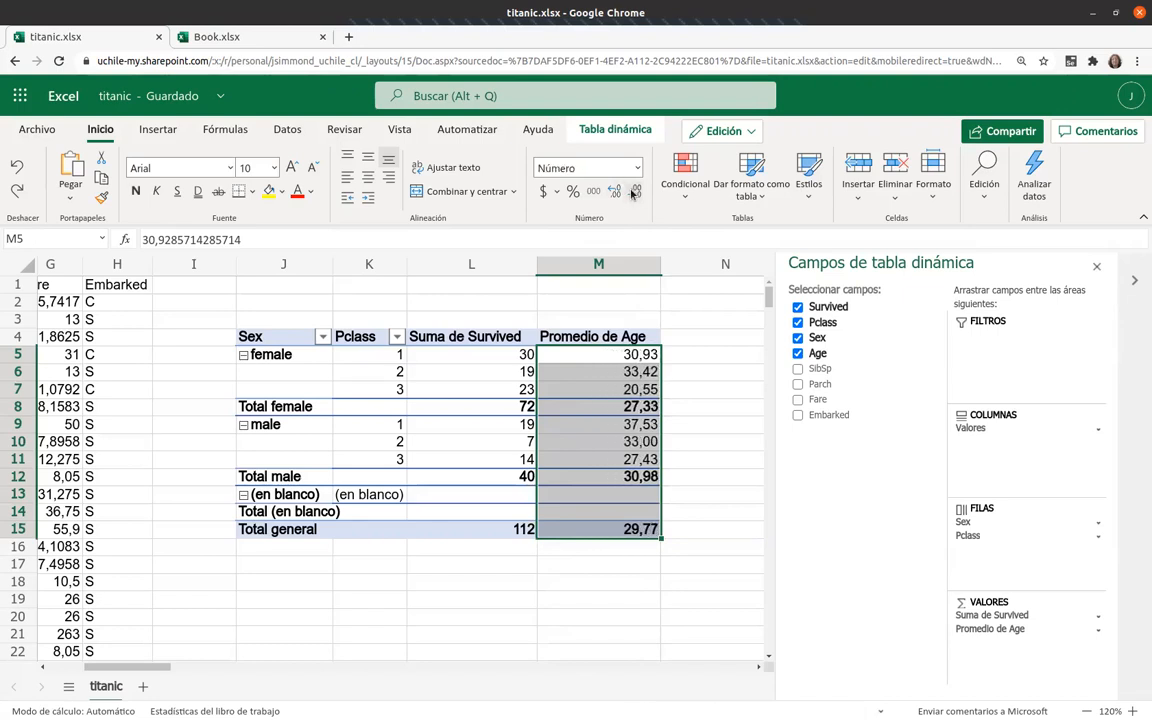
{"action": "left_click", "coordinate": [677, 390]}
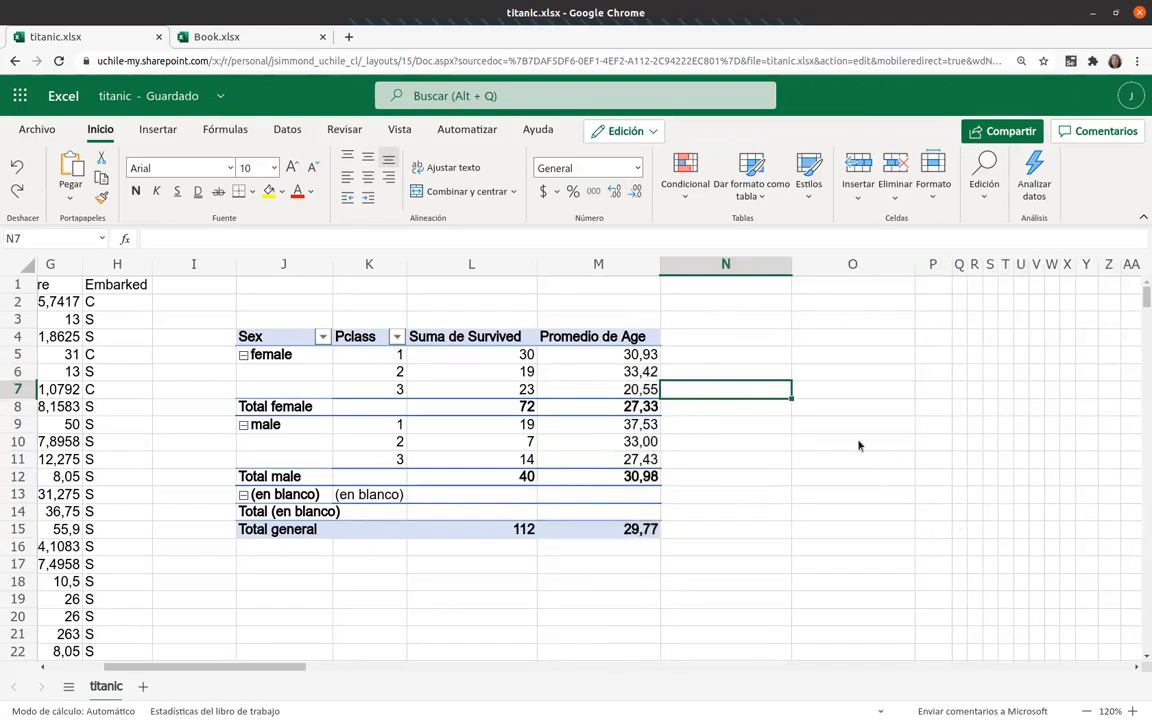
Step: Add Survived as a report filter of the pivot table and show only the value 1
{"action": "left_click", "coordinate": [450, 371]}
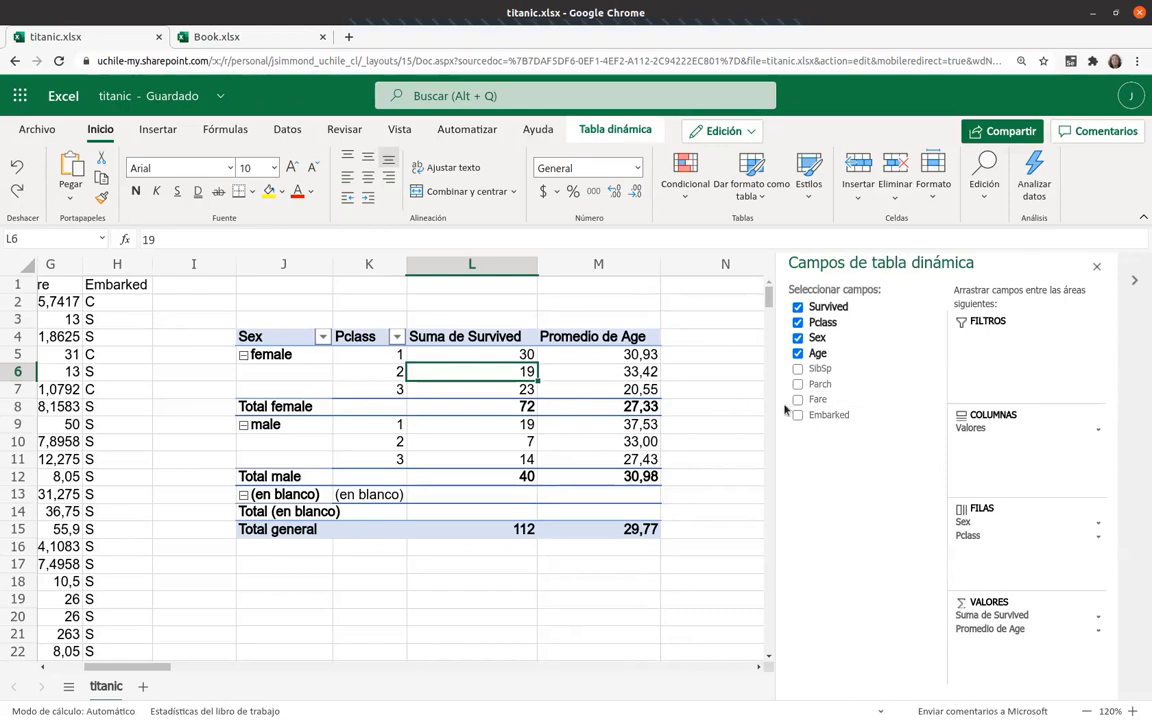
{"action": "left_click_drag", "start_coordinate": [833, 307], "coordinate": [1020, 343]}
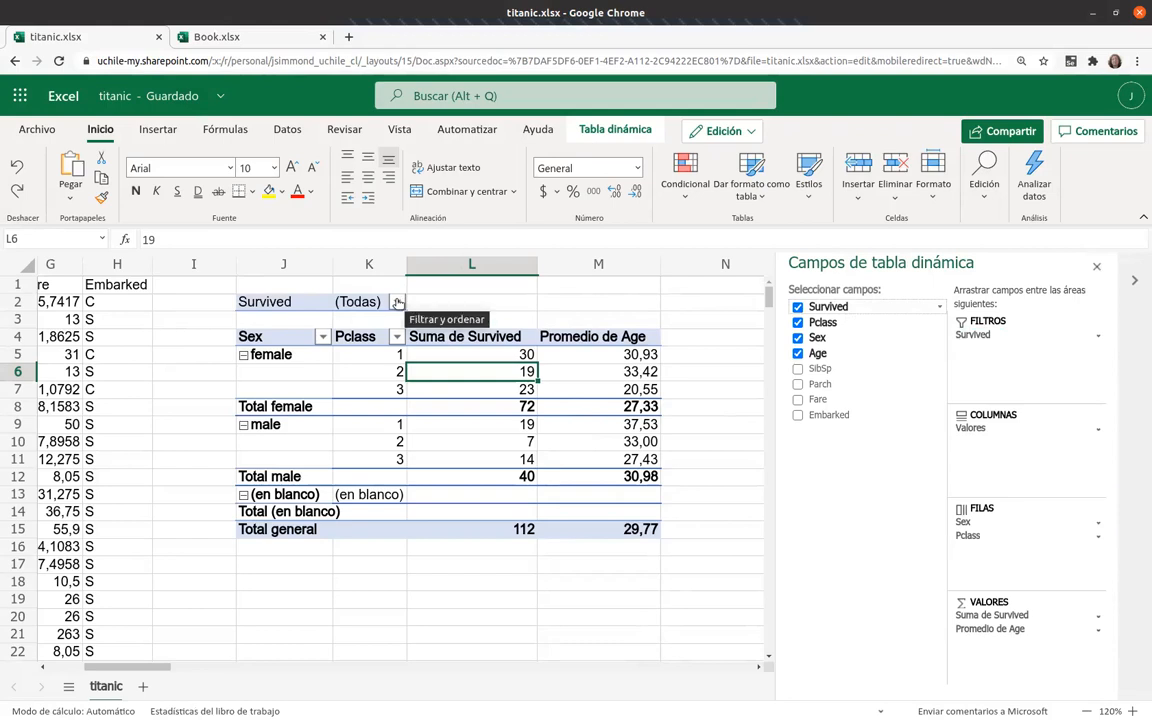
{"action": "left_click", "coordinate": [398, 303]}
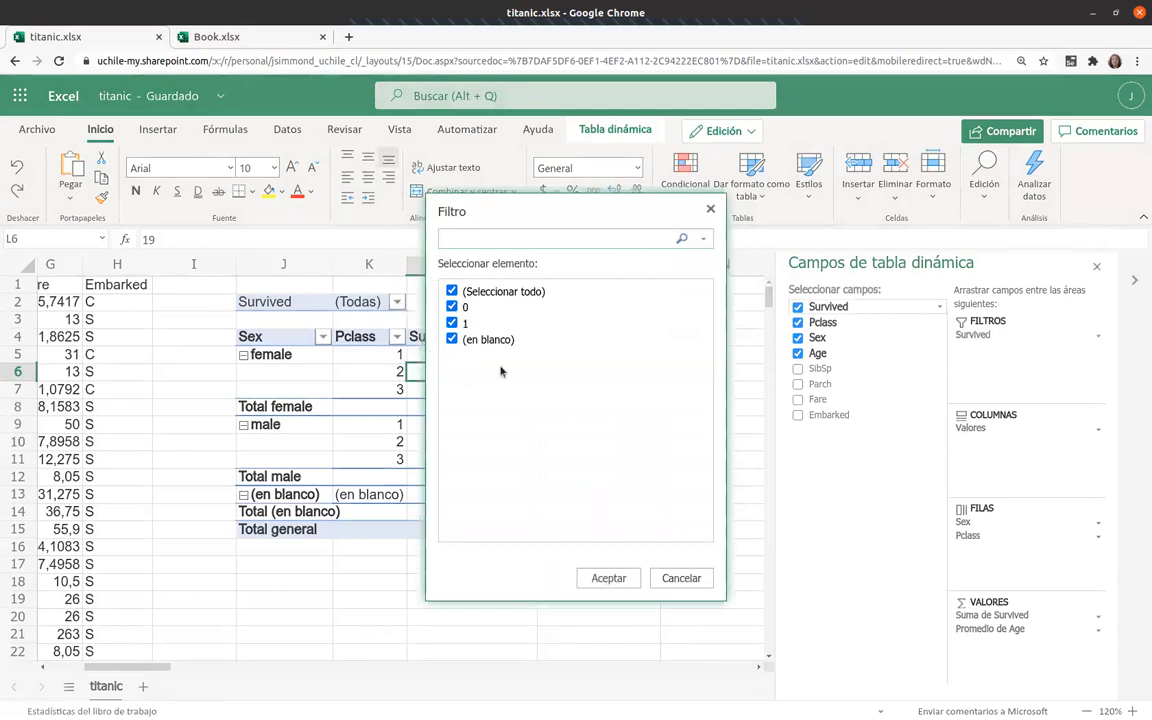
{"action": "left_click", "coordinate": [451, 307]}
{"action": "left_click", "coordinate": [451, 339]}
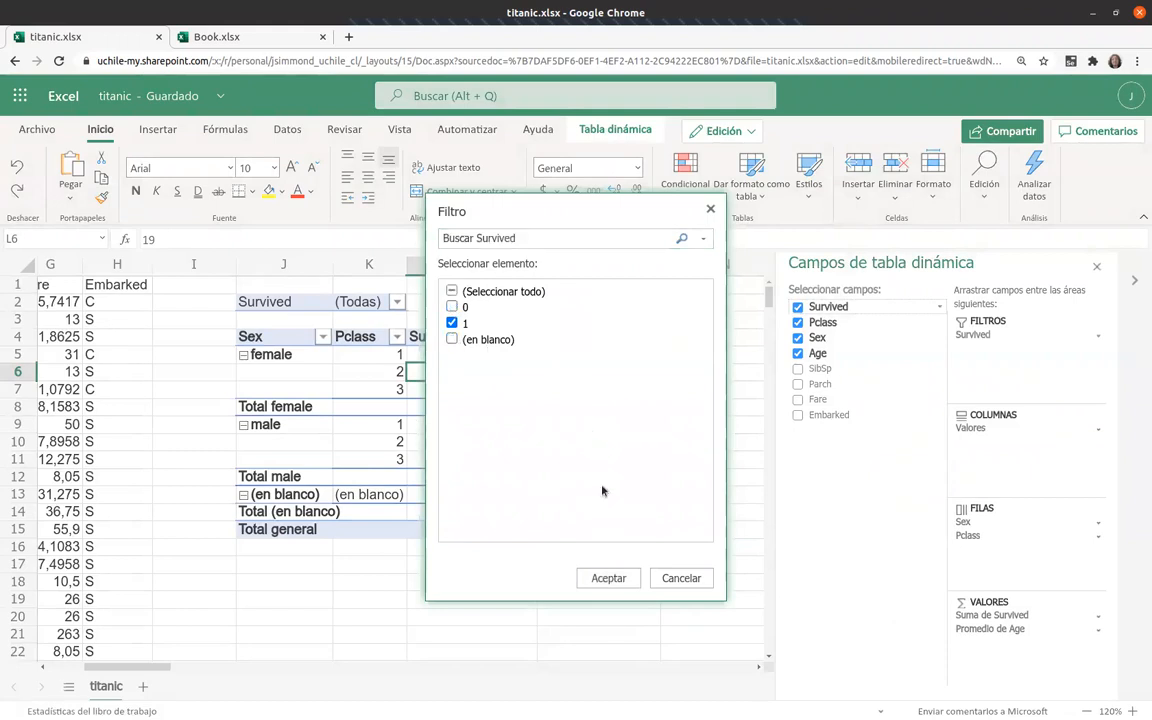
{"action": "left_click", "coordinate": [614, 579]}
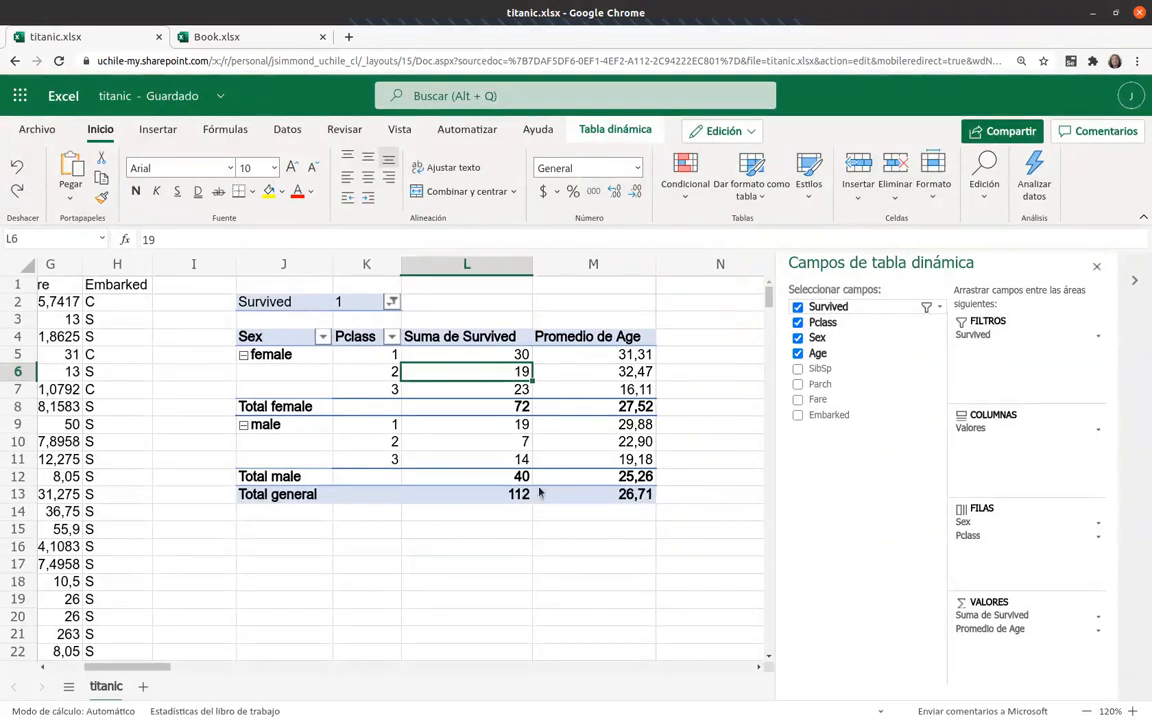
Step: Switch the Survived report filter to show only the value 0
{"action": "left_click", "coordinate": [391, 302]}
{"action": "left_click", "coordinate": [452, 323]}
{"action": "left_click", "coordinate": [452, 307]}
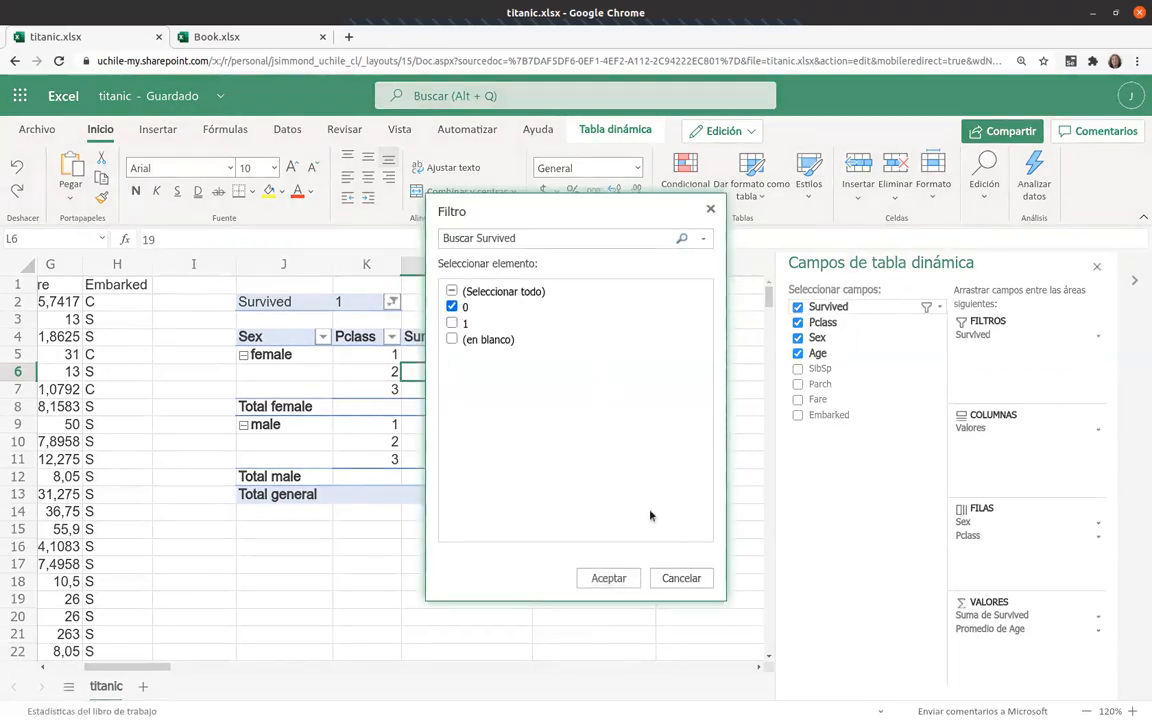
{"action": "left_click", "coordinate": [609, 579]}
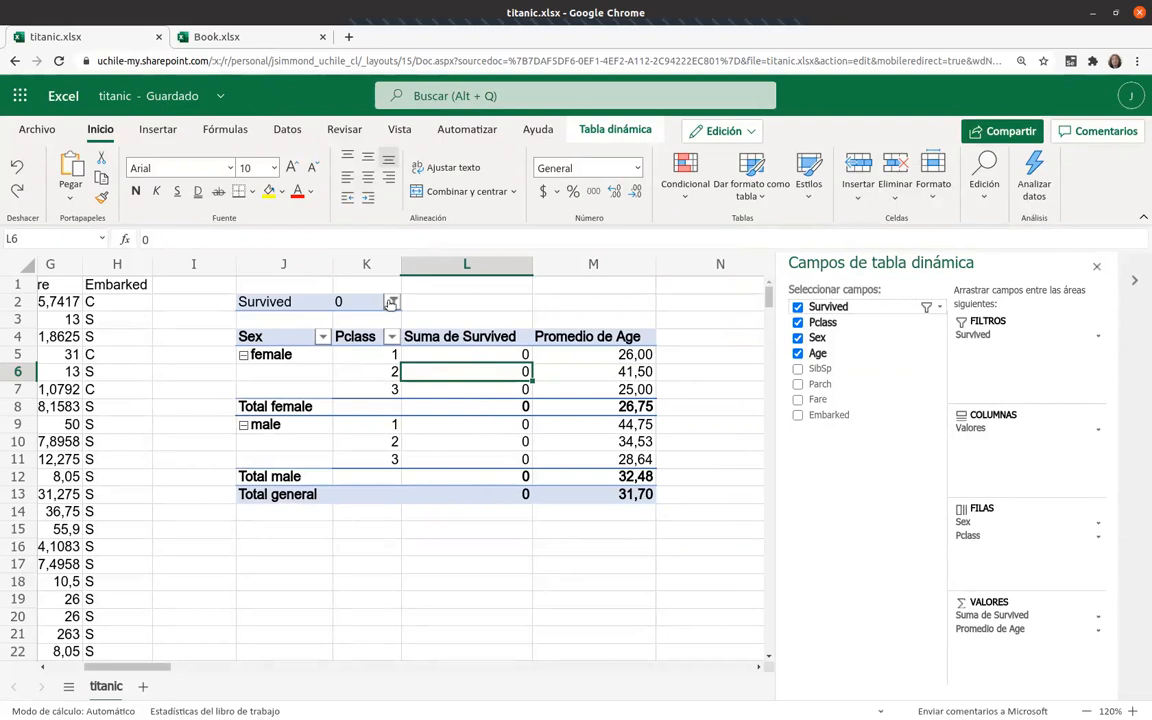
Step: Reset the Survived report filter so that all of its values are included
{"action": "left_click", "coordinate": [391, 302]}
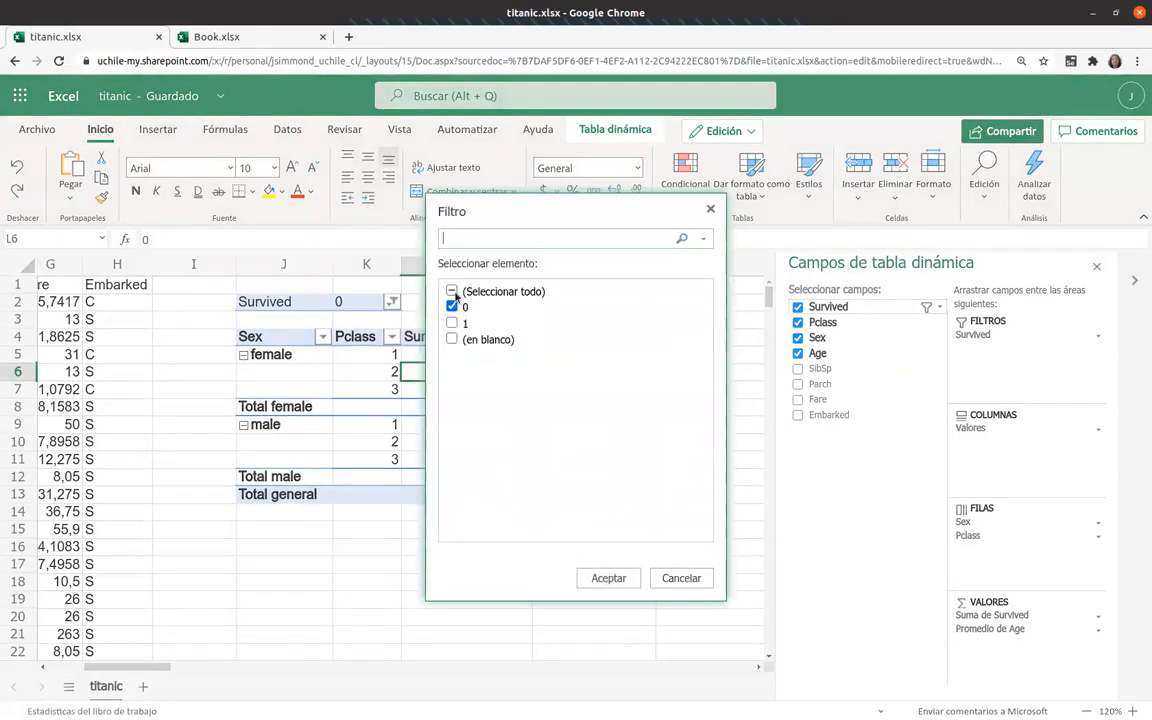
{"action": "left_click", "coordinate": [452, 291]}
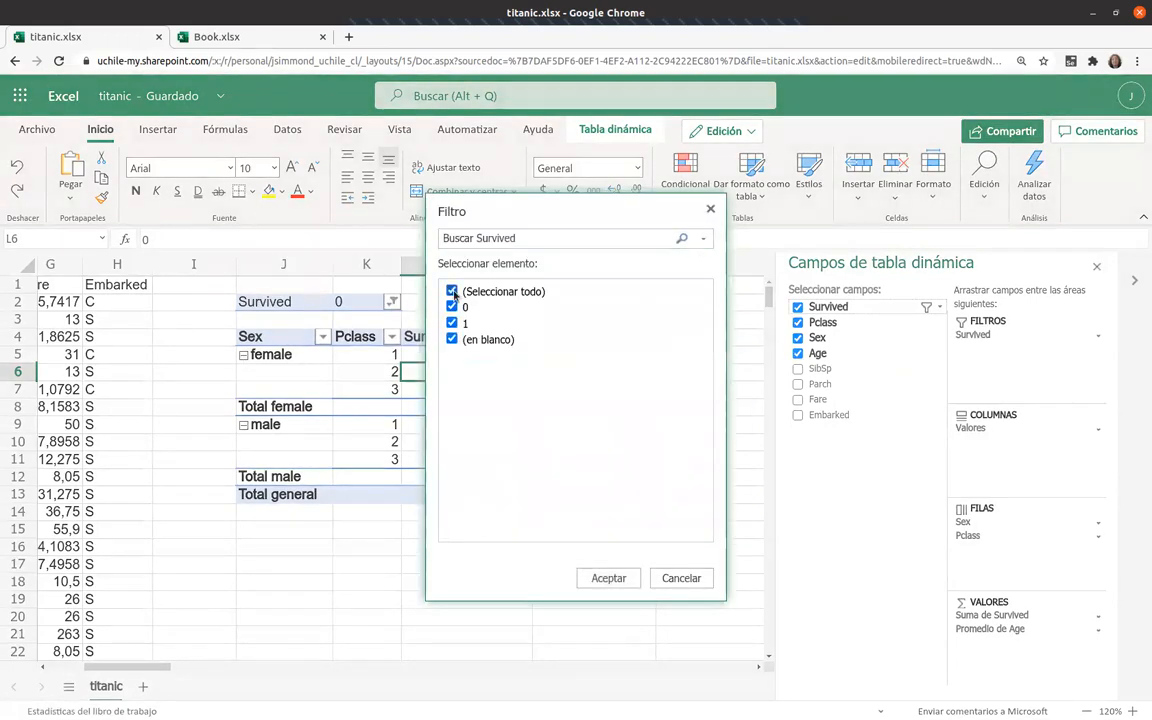
{"action": "left_click", "coordinate": [610, 577]}
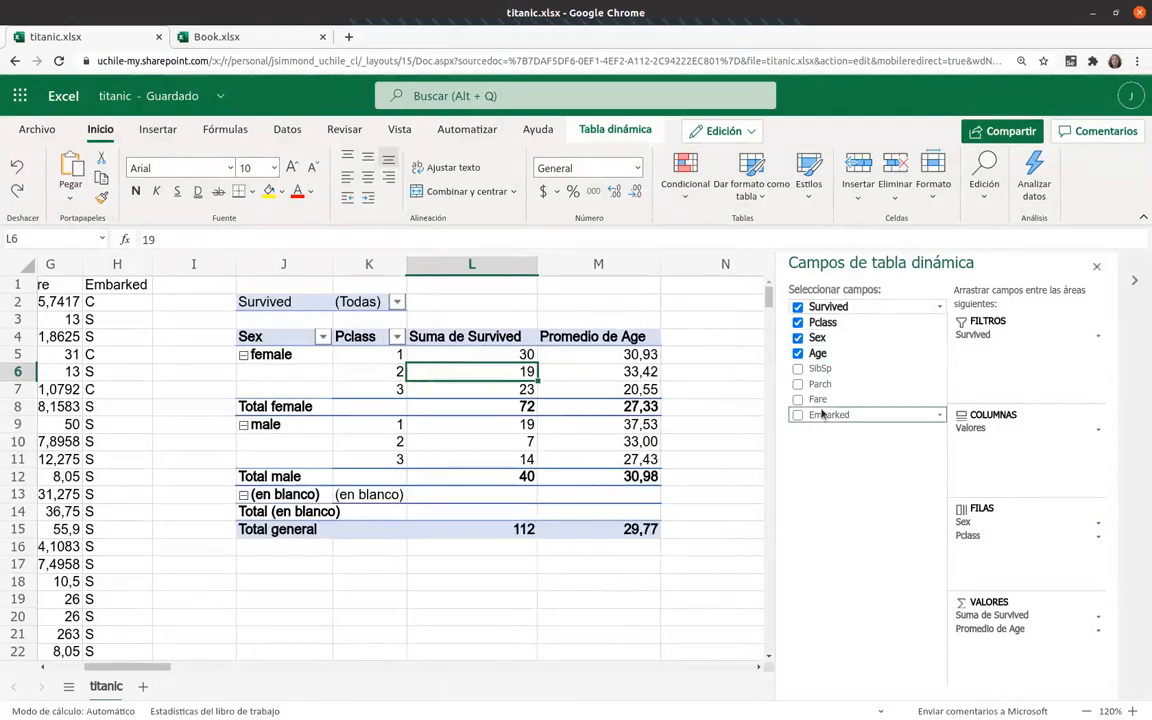
Step: Add Embarked as a second report filter and show only the passengers with code Q
{"action": "left_click_drag", "start_coordinate": [822, 419], "coordinate": [905, 340]}
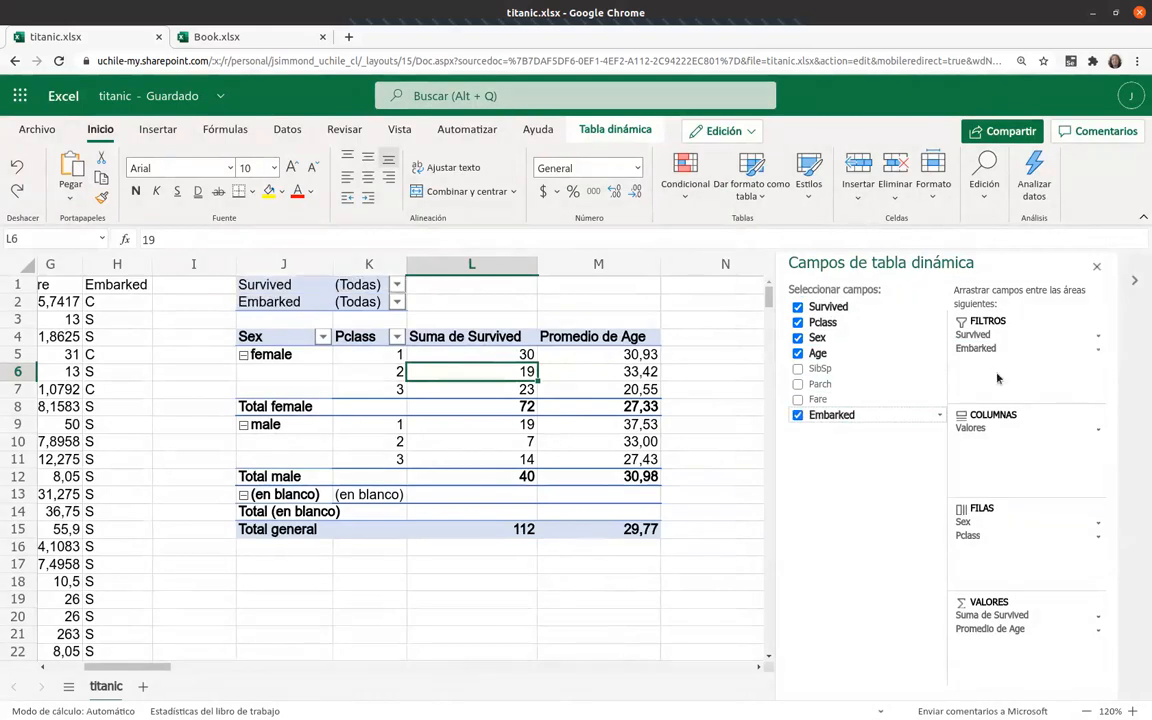
{"action": "left_click", "coordinate": [397, 302]}
{"action": "left_click", "coordinate": [451, 307]}
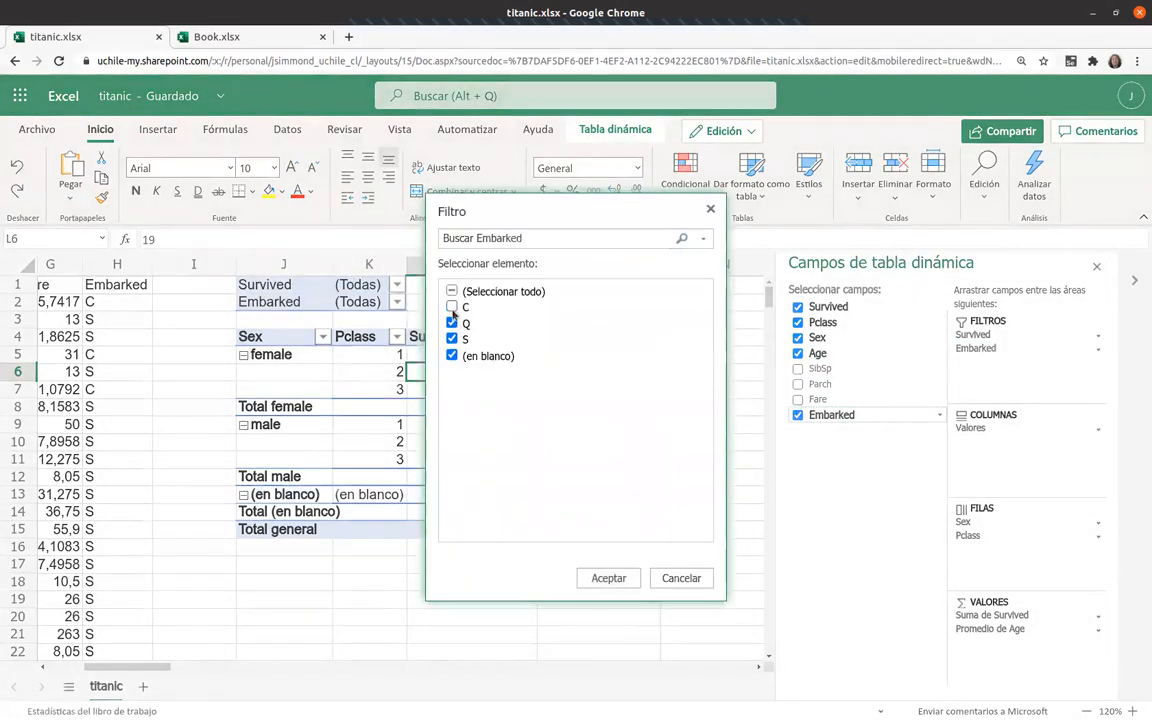
{"action": "left_click", "coordinate": [451, 340]}
{"action": "left_click", "coordinate": [452, 356]}
{"action": "left_click", "coordinate": [608, 578]}
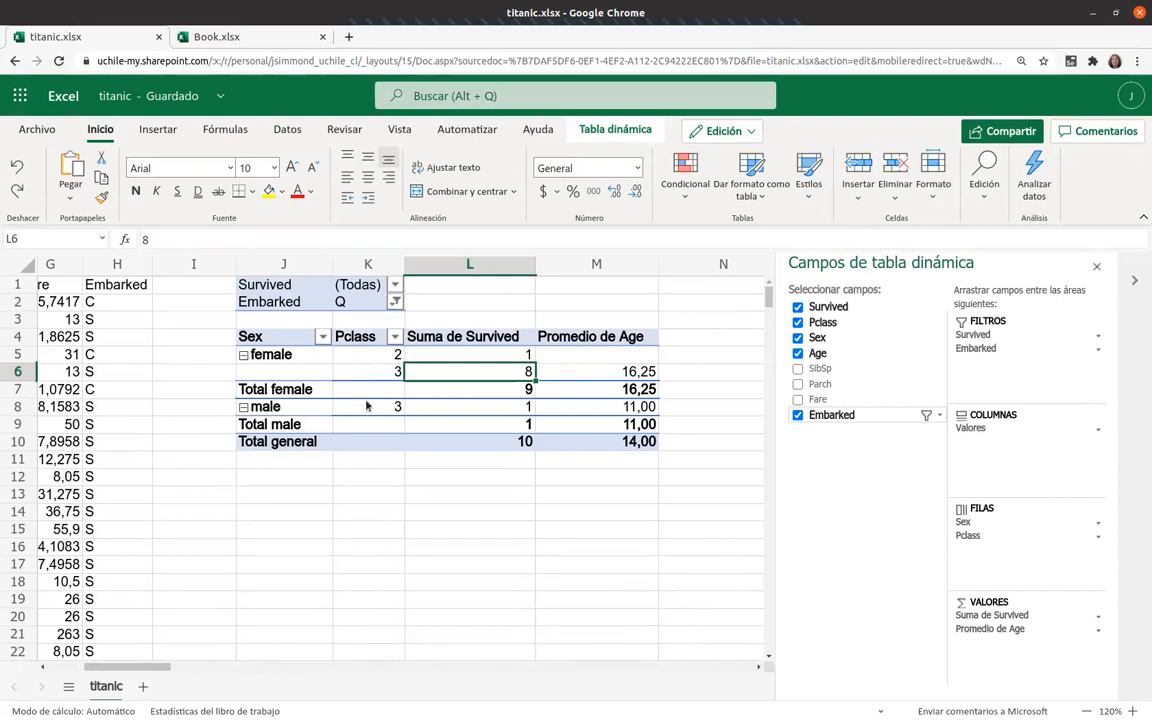
Step: Switch the Embarked report filter to show only the passengers with code C
{"action": "left_click", "coordinate": [396, 302]}
{"action": "left_click", "coordinate": [452, 307]}
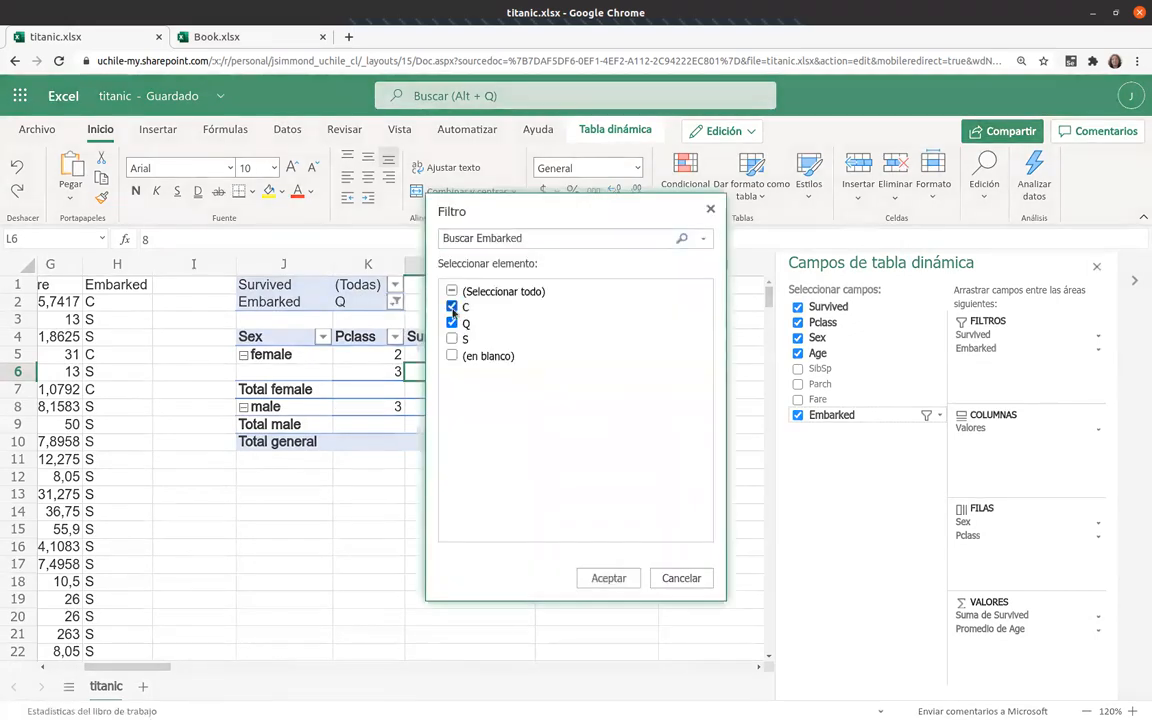
{"action": "left_click", "coordinate": [452, 323]}
{"action": "left_click", "coordinate": [609, 578]}
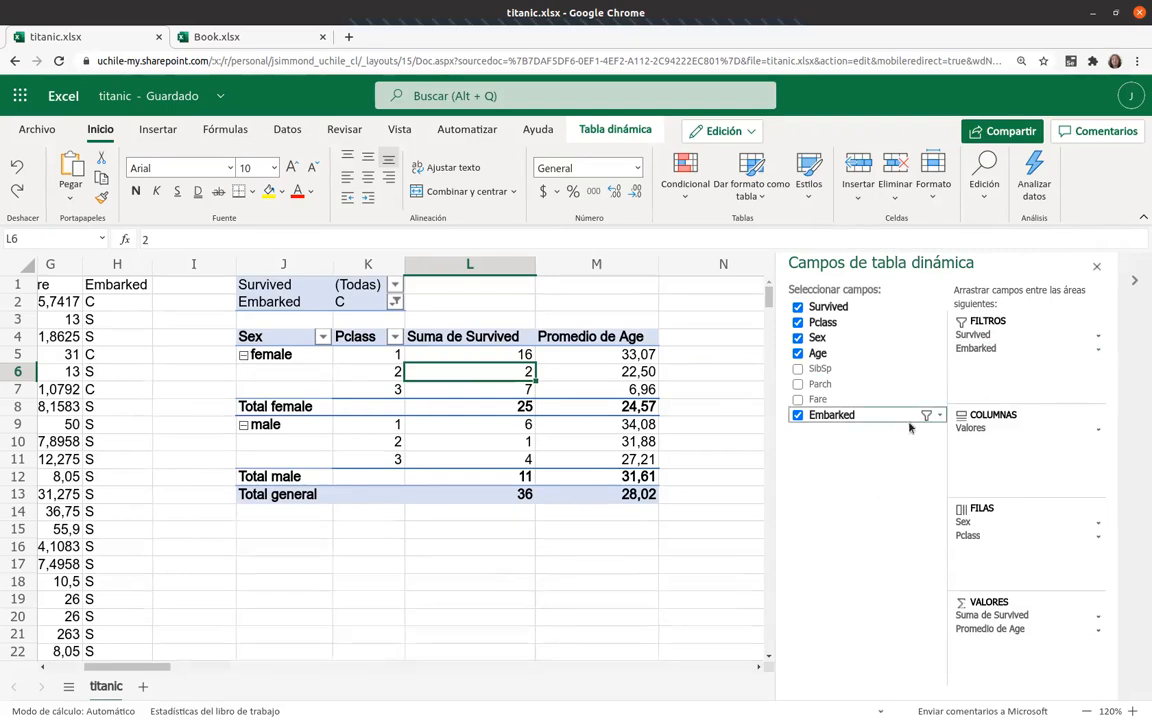
Step: Add Fare to the pivot table's values and summarise it by minimum (Mín.)
{"action": "left_click_drag", "start_coordinate": [826, 399], "coordinate": [910, 590]}
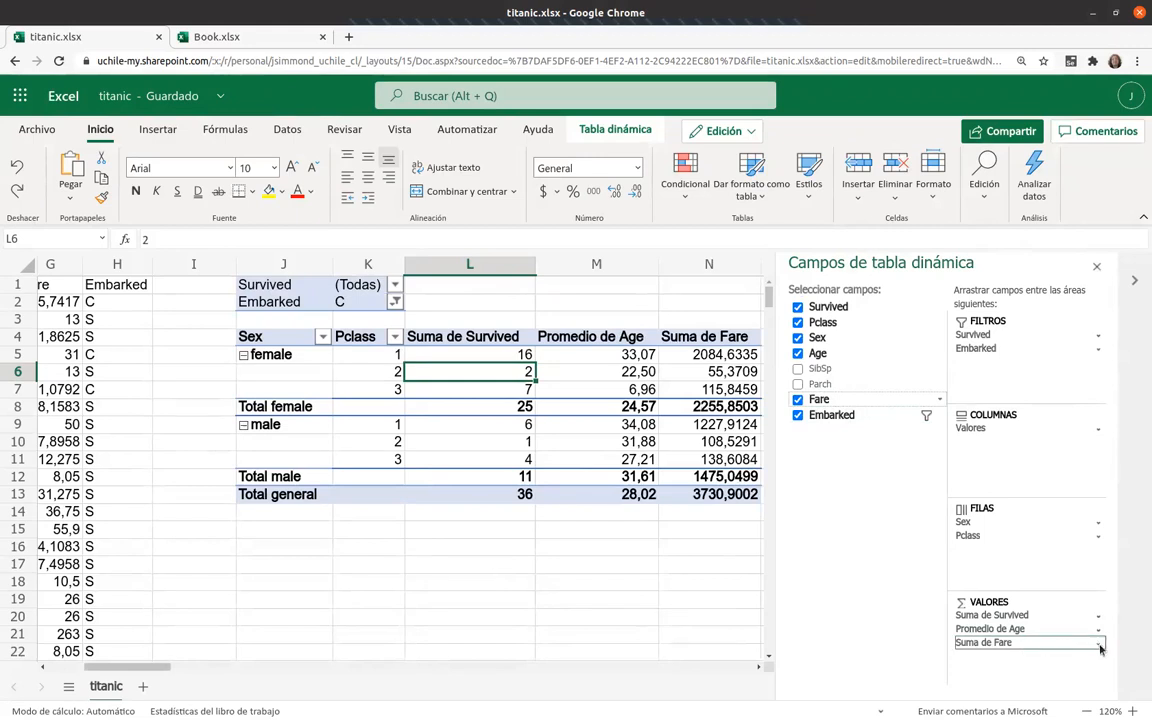
{"action": "left_click", "coordinate": [1100, 649]}
{"action": "left_click", "coordinate": [1011, 632]}
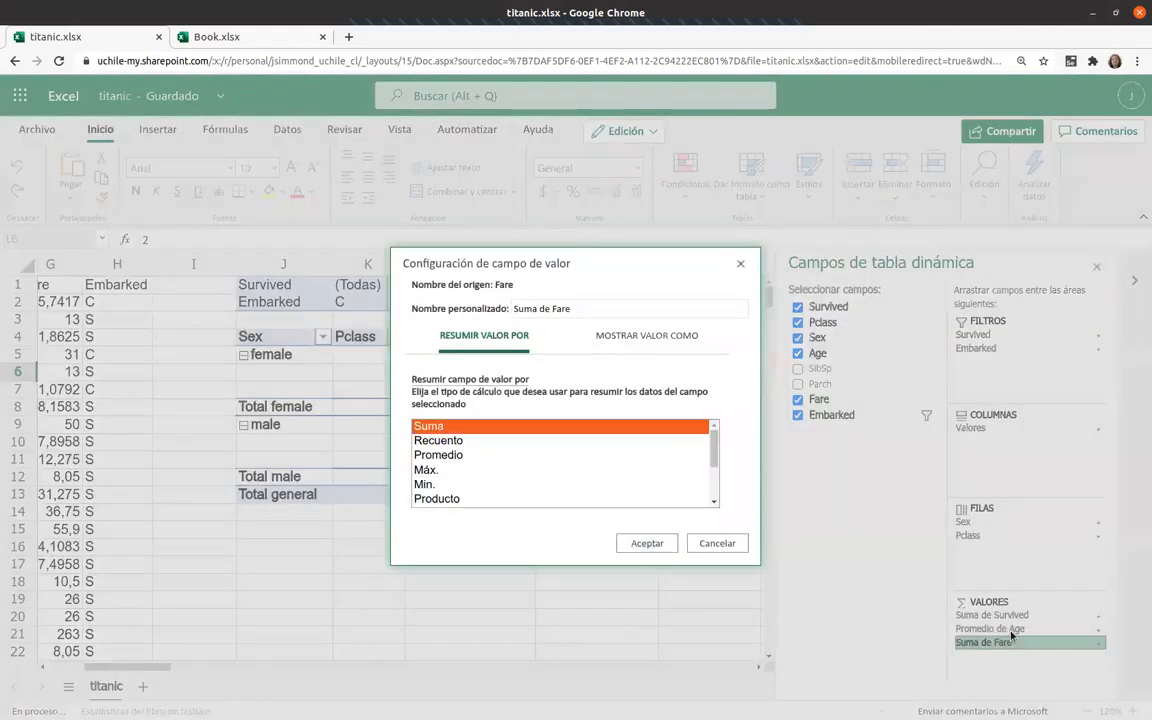
{"action": "left_click", "coordinate": [437, 484]}
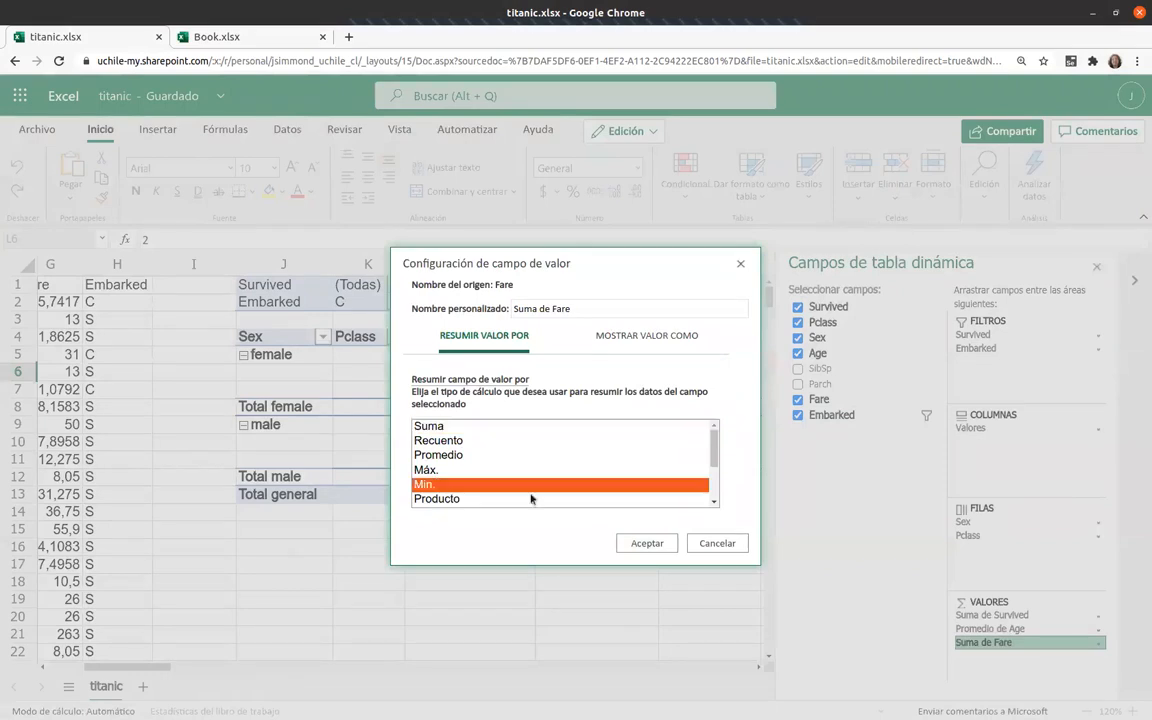
{"action": "left_click", "coordinate": [656, 543]}
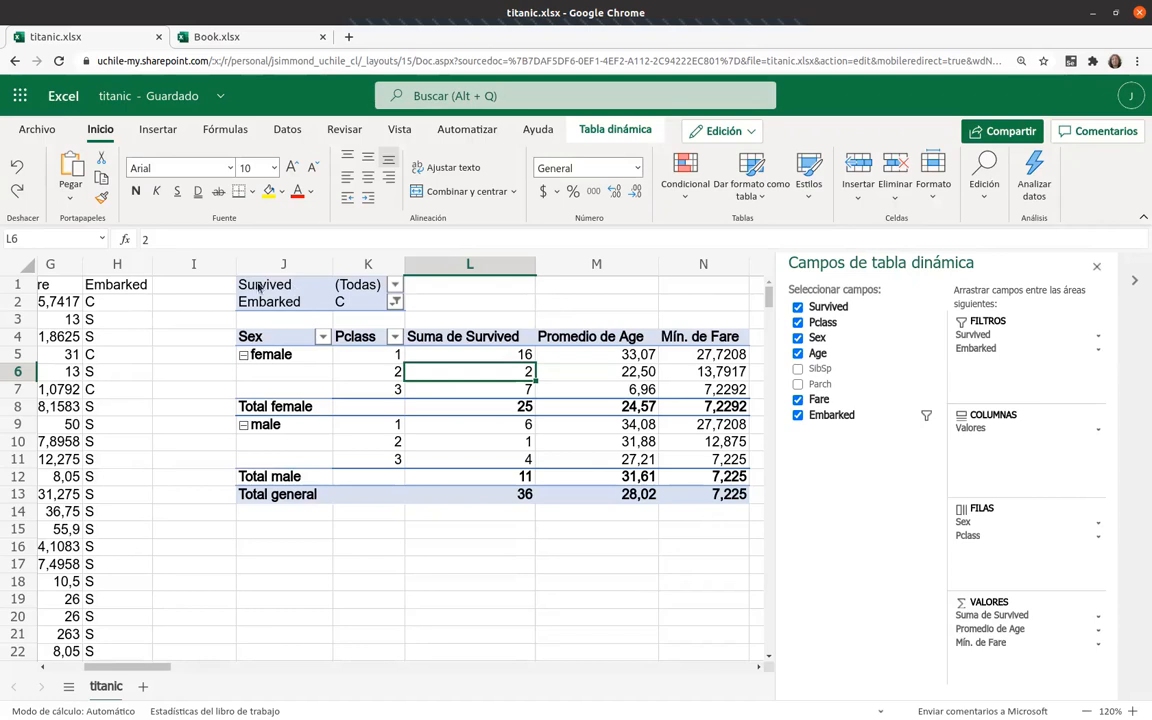
Step: Reset the Embarked report filter so that all embarkation codes are included
{"action": "left_click", "coordinate": [396, 300]}
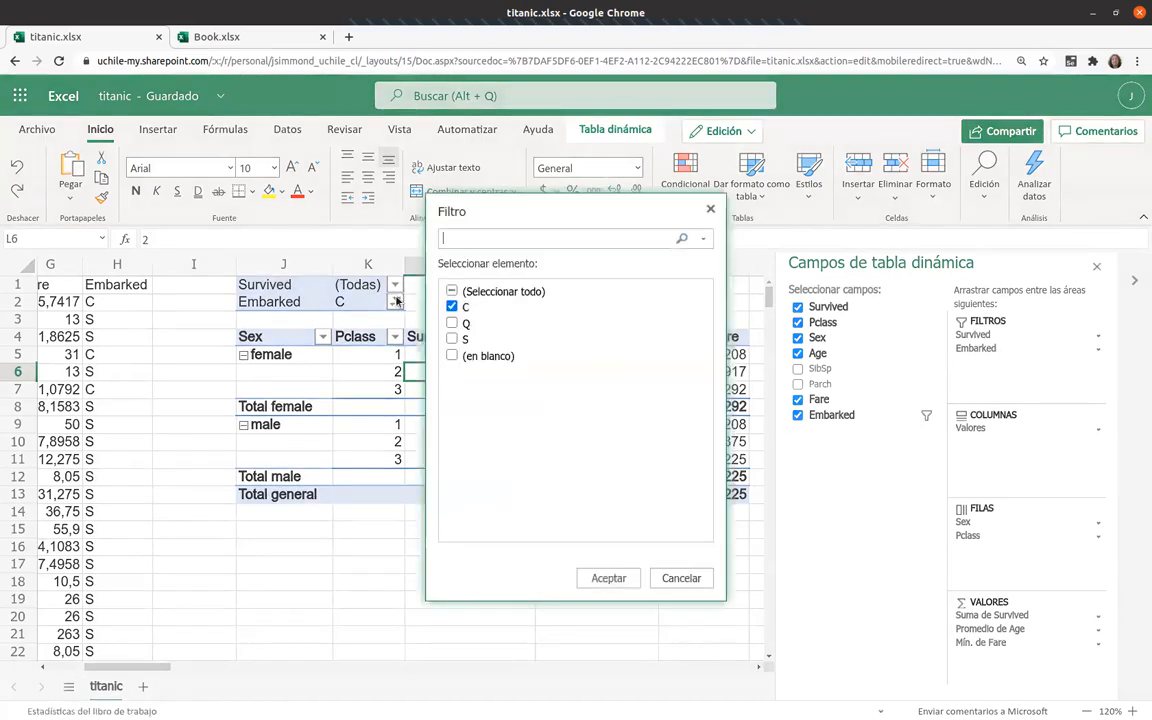
{"action": "left_click", "coordinate": [451, 291]}
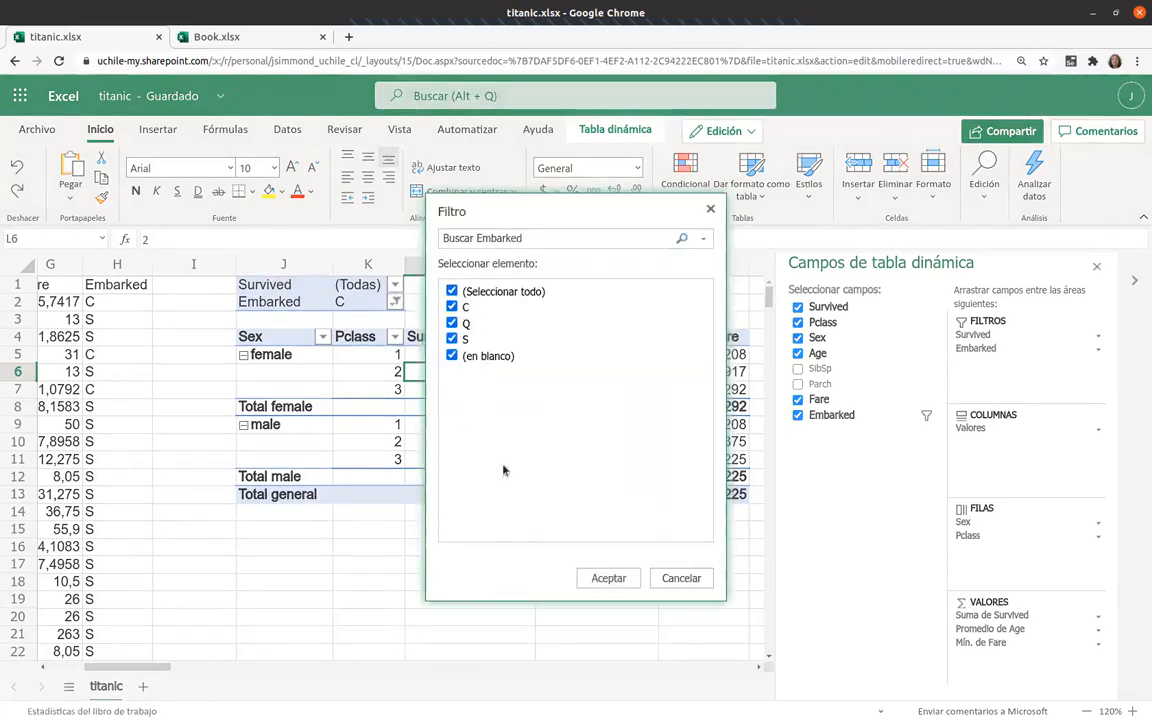
{"action": "left_click", "coordinate": [607, 579]}
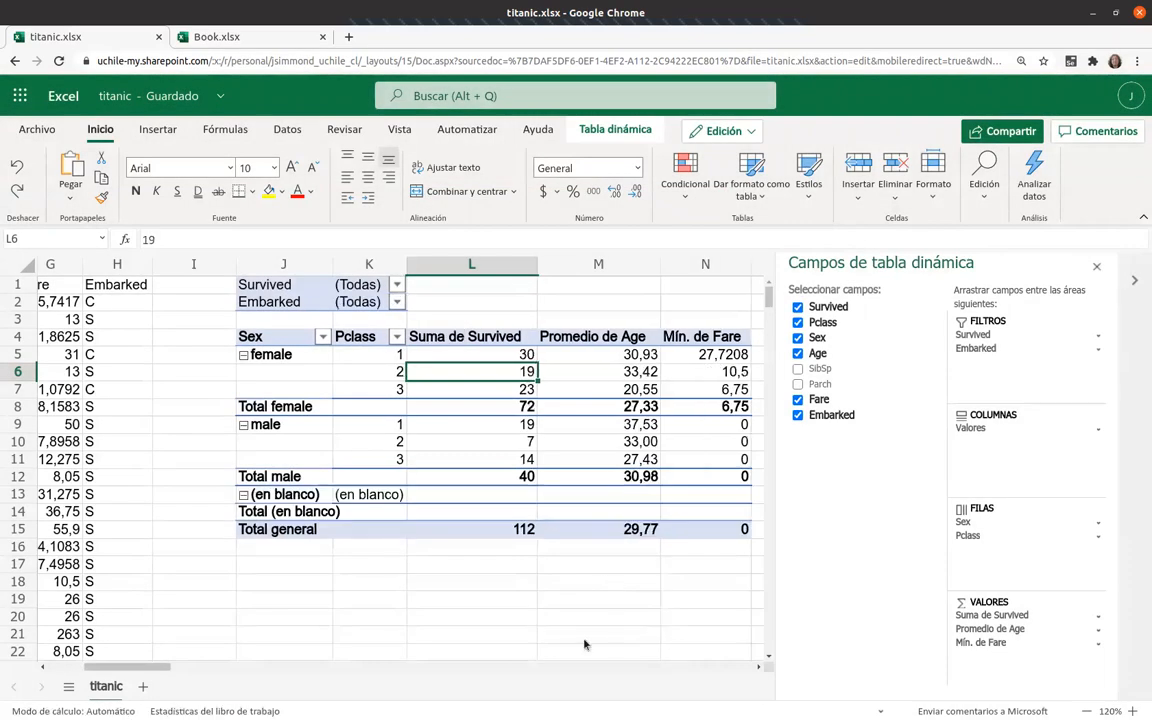
Step: Remove Fare from the pivot table's values and Embarked from its report filters
{"action": "left_click_drag", "start_coordinate": [160, 667], "coordinate": [178, 669]}
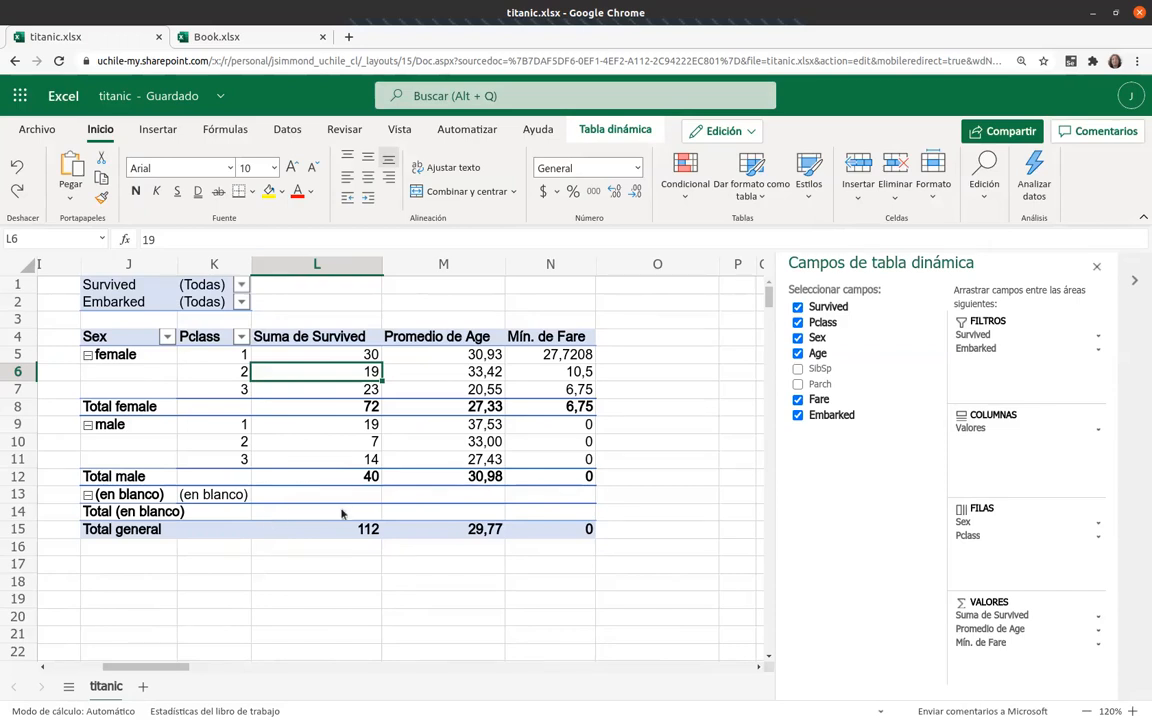
{"action": "left_click_drag", "start_coordinate": [138, 667], "coordinate": [80, 673]}
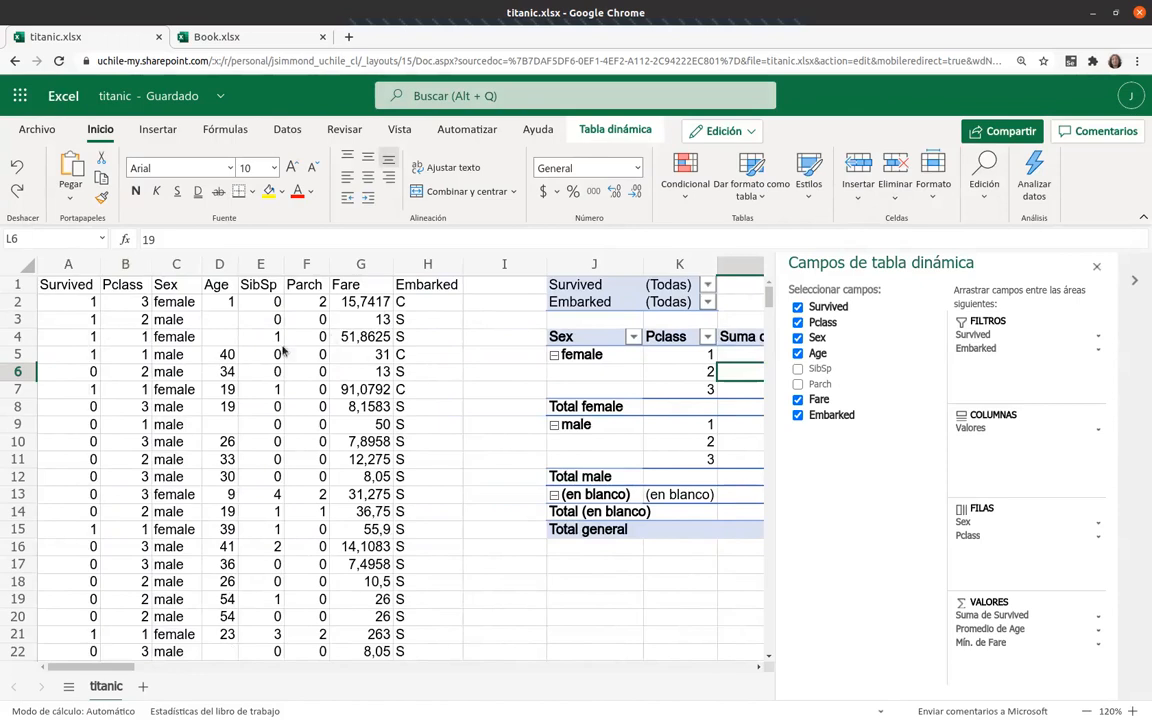
{"action": "left_click_drag", "start_coordinate": [111, 667], "coordinate": [153, 673]}
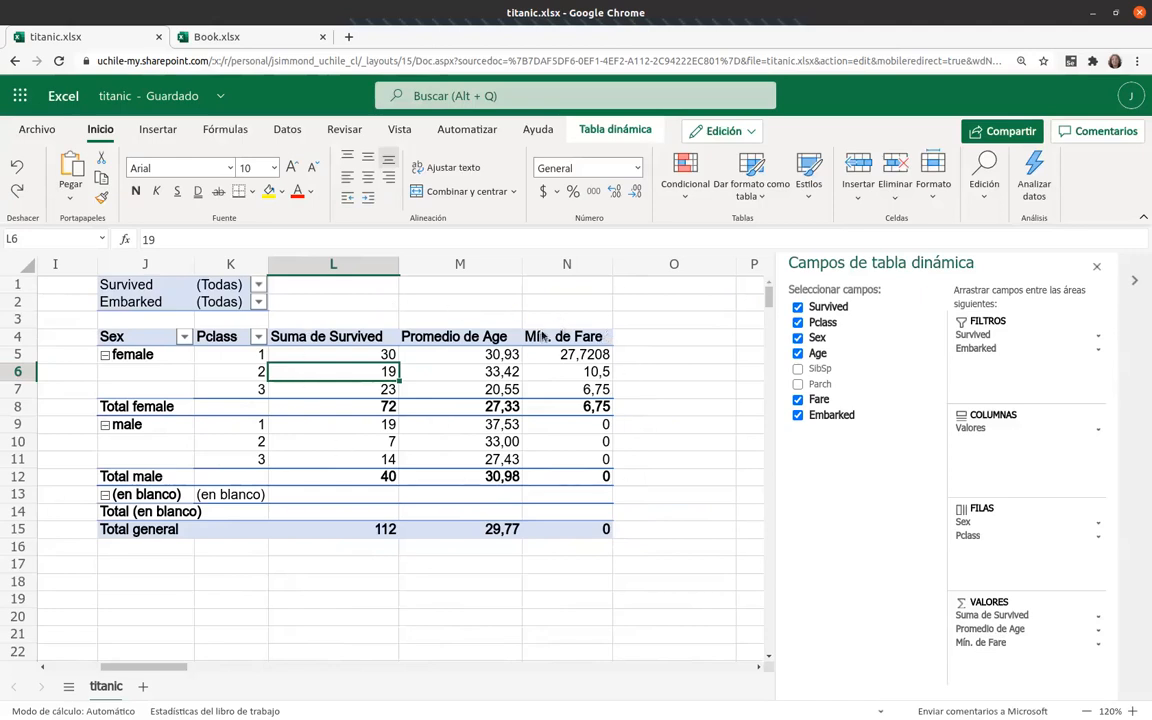
{"action": "left_click", "coordinate": [993, 646]}
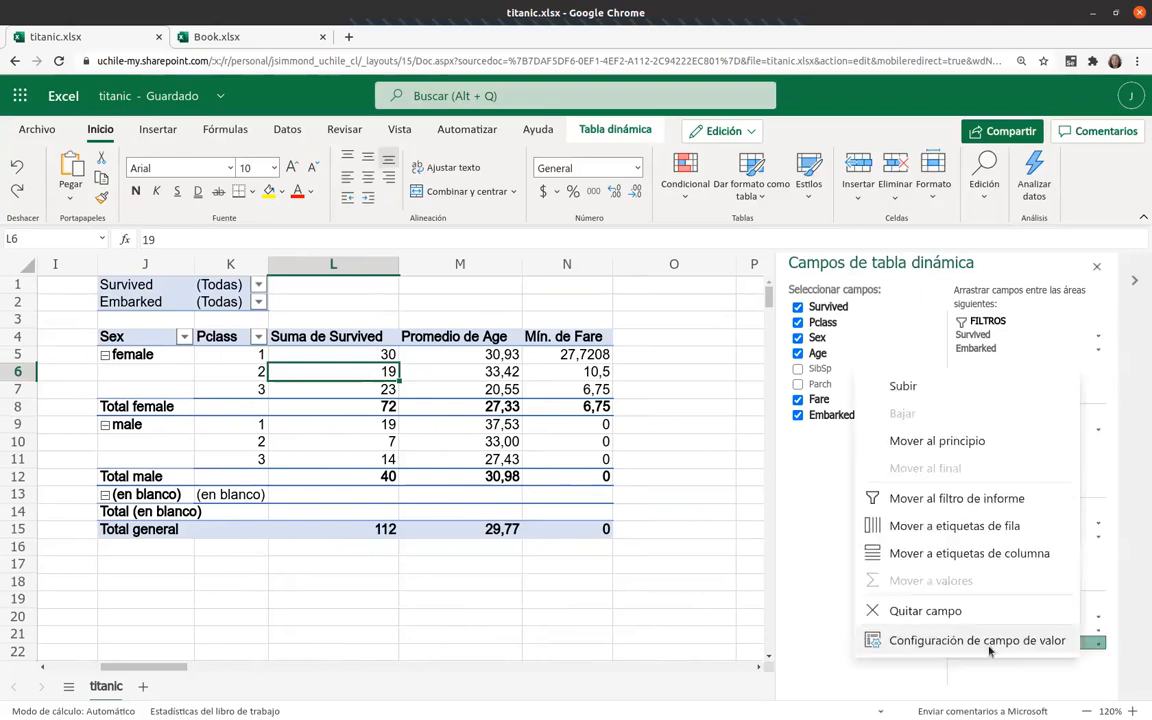
{"action": "left_click", "coordinate": [925, 612]}
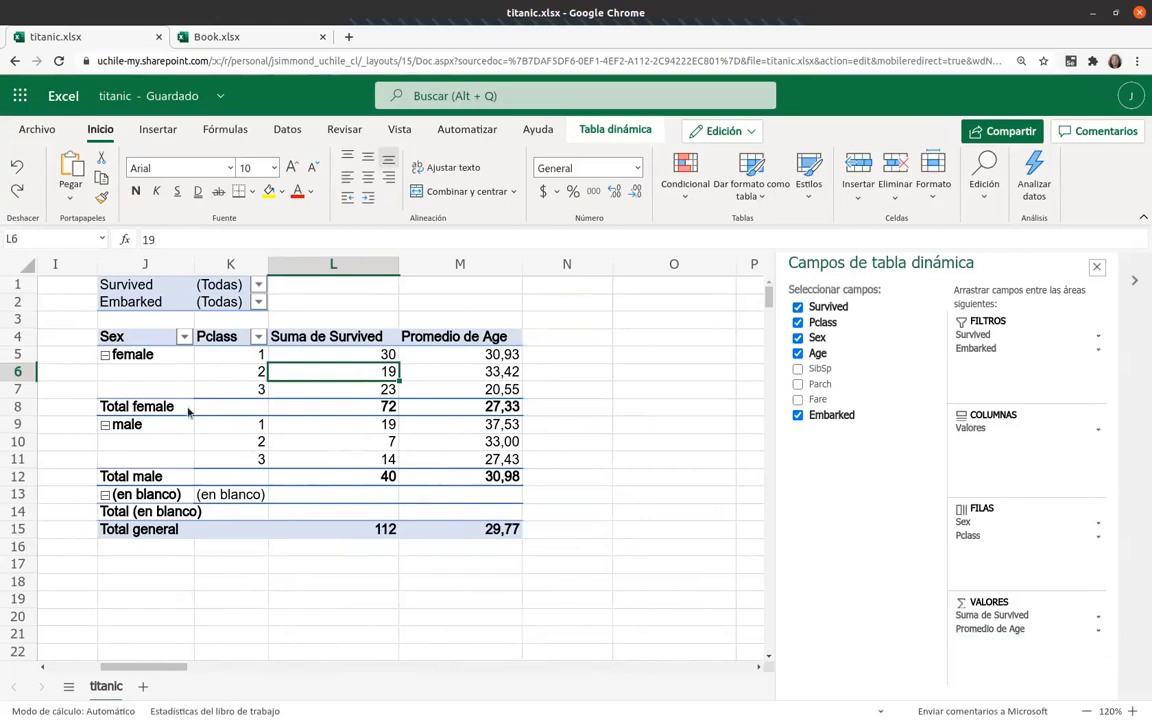
{"action": "left_click_drag", "start_coordinate": [1100, 354], "coordinate": [885, 380]}
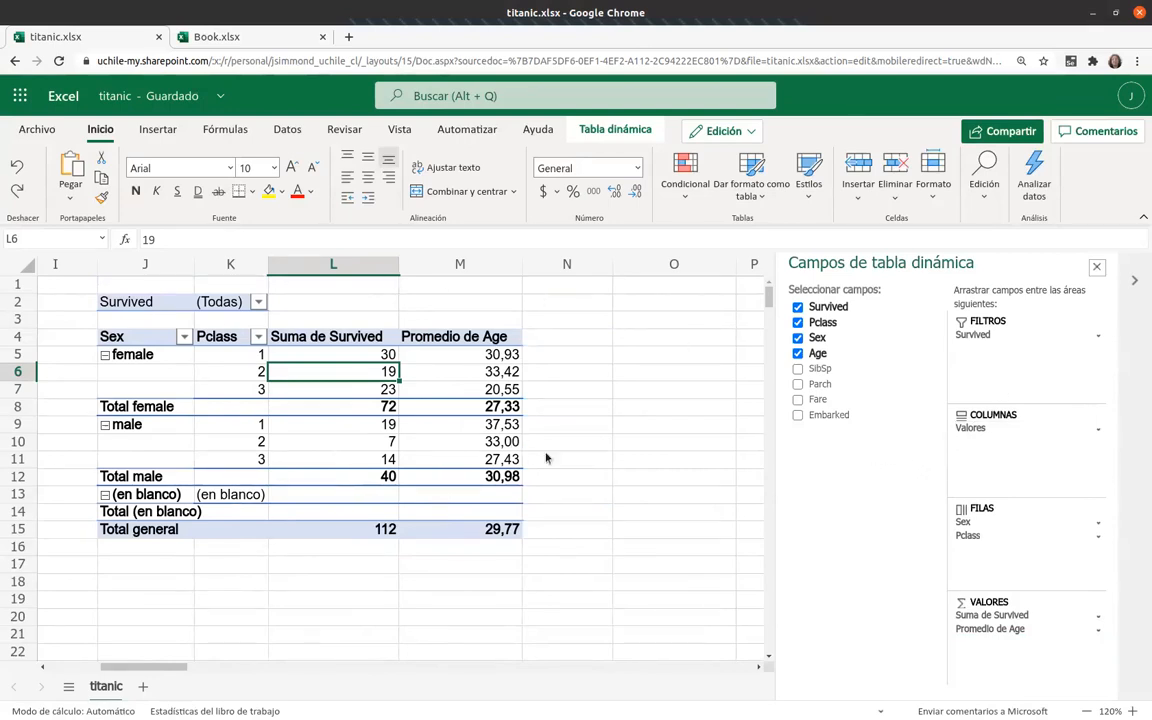
Step: Summarise the Survived value field by count (Recuento)
{"action": "left_click", "coordinate": [1098, 616]}
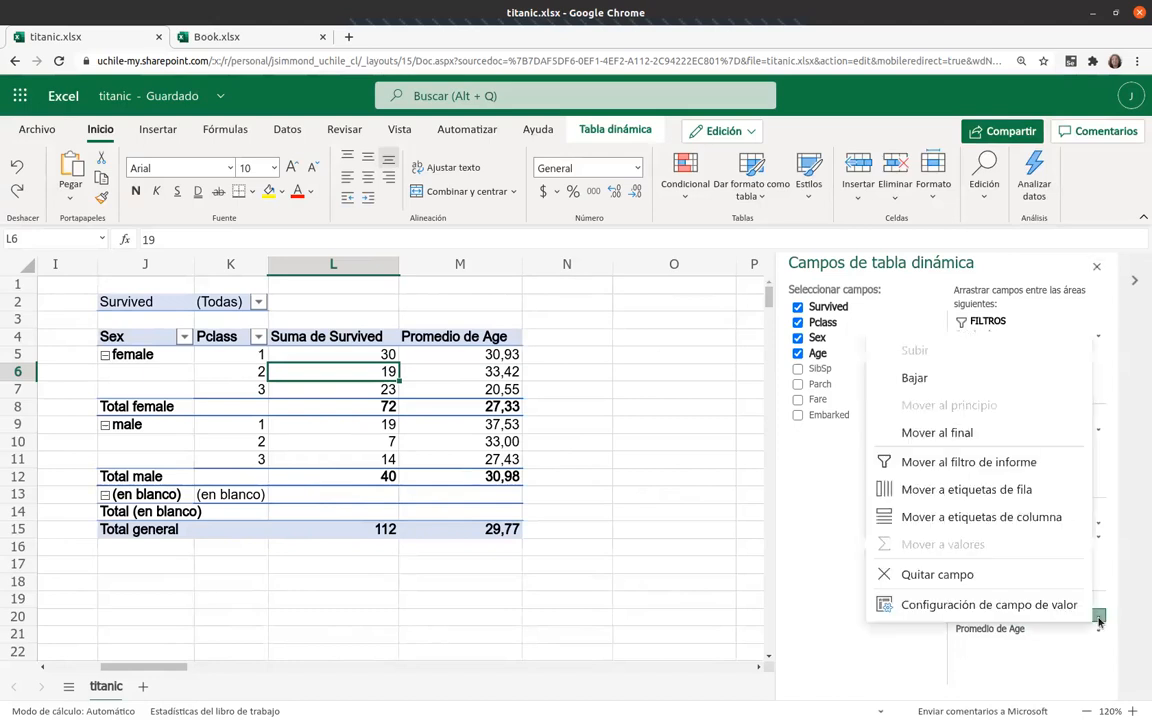
{"action": "left_click", "coordinate": [1052, 605]}
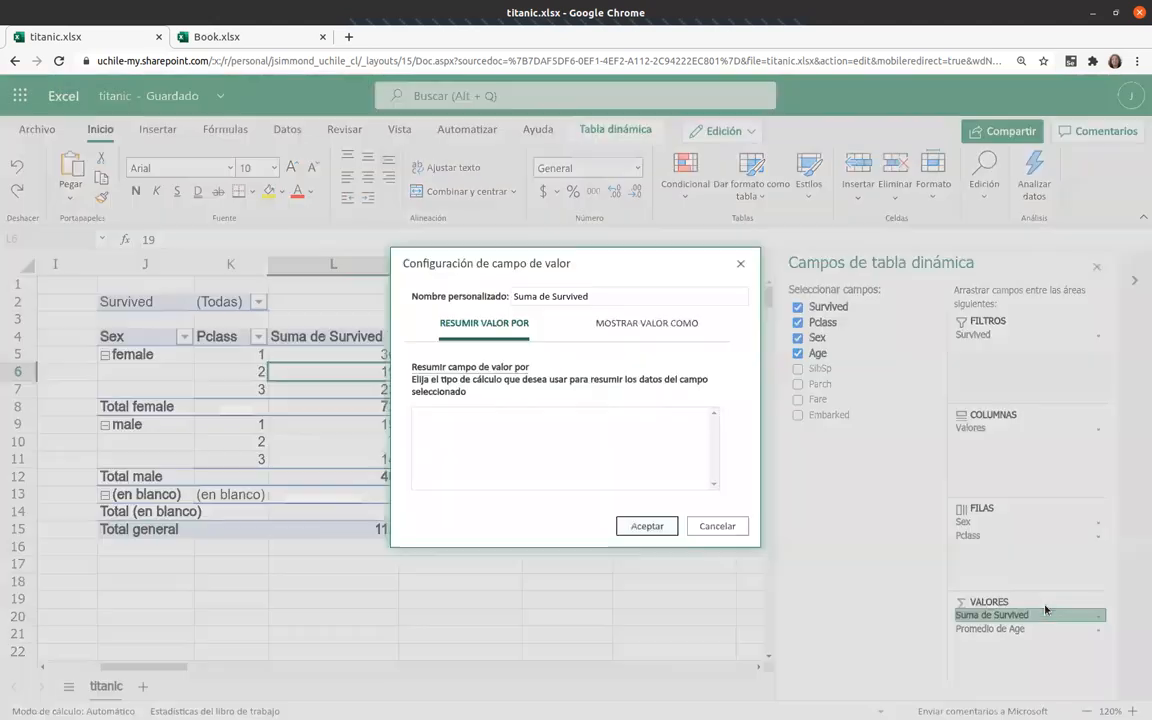
{"action": "left_click", "coordinate": [438, 440]}
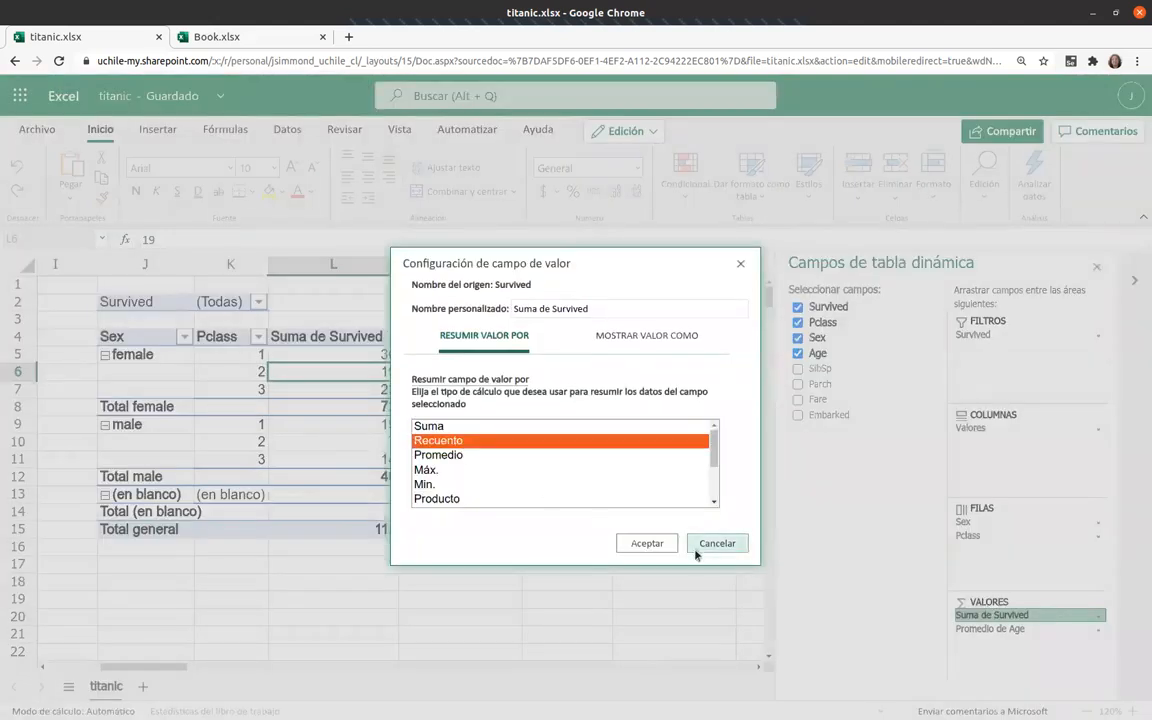
{"action": "left_click", "coordinate": [650, 543]}
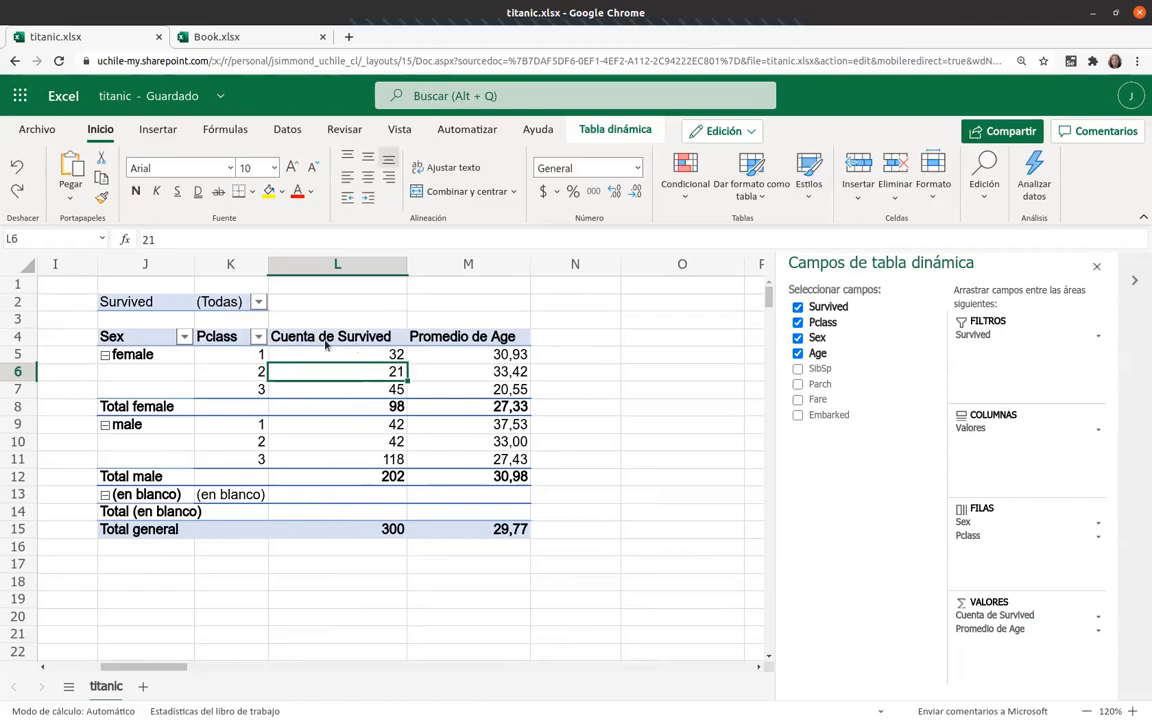
Step: Exclude the value 1 from the Survived report filter, keeping 0 and (en blanco) selected
{"action": "left_click", "coordinate": [258, 302]}
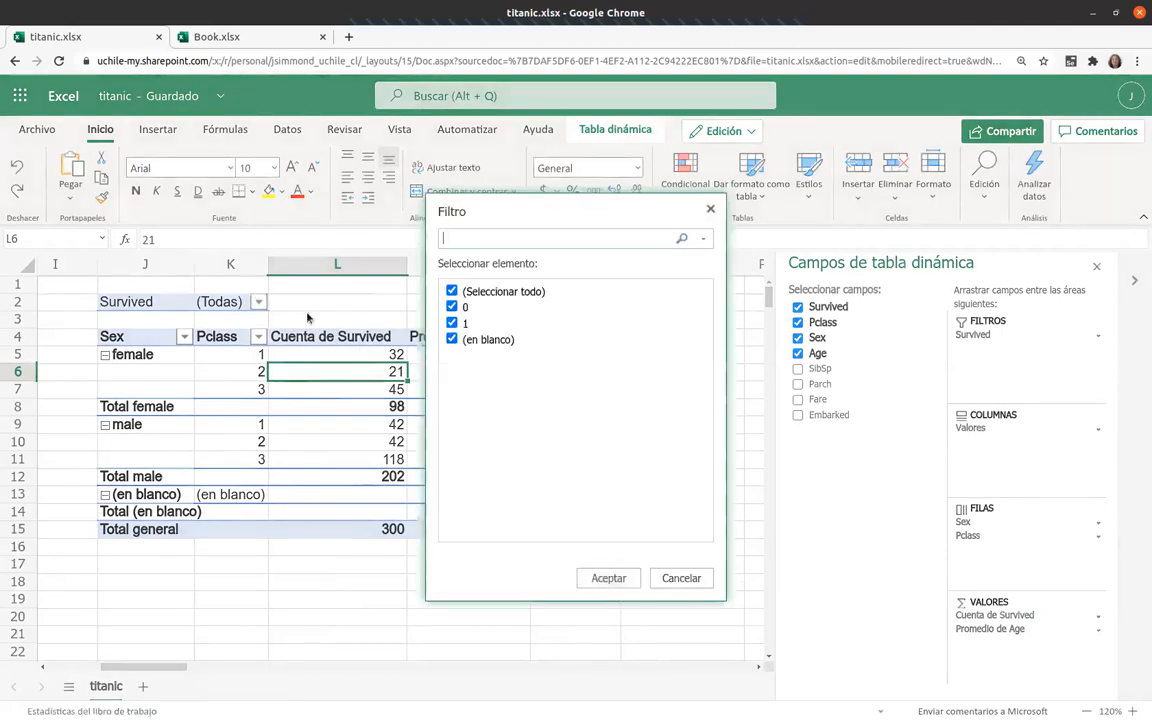
{"action": "left_click", "coordinate": [452, 323]}
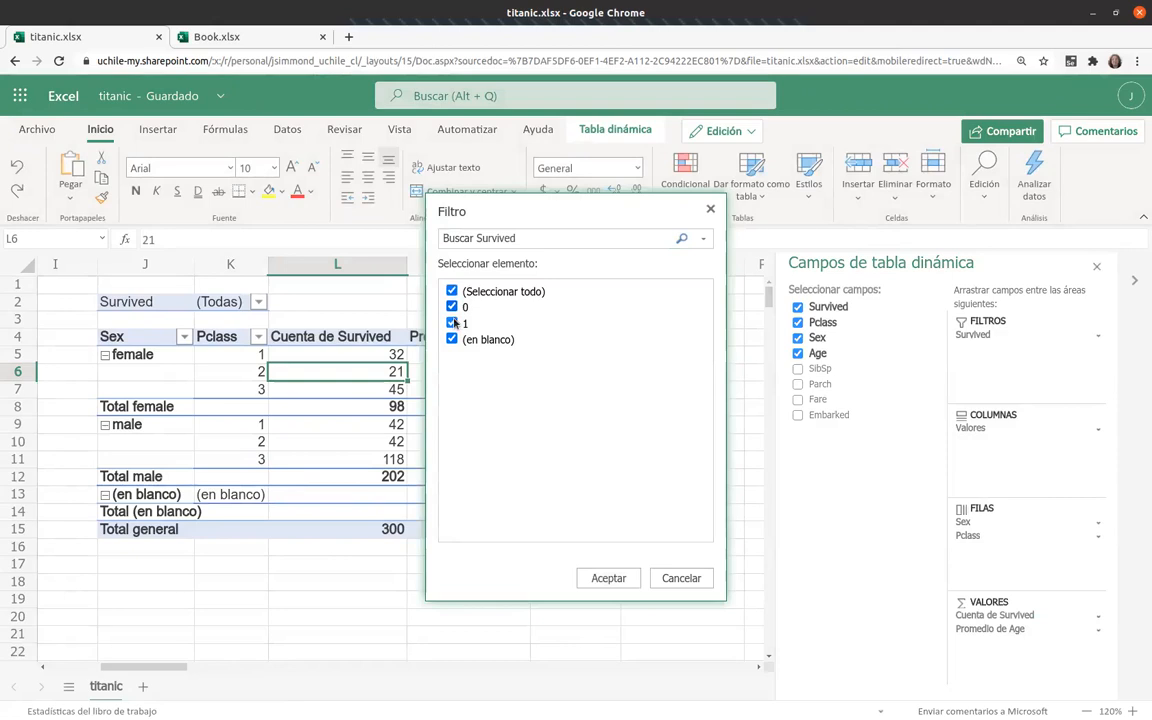
{"action": "left_click", "coordinate": [612, 580]}
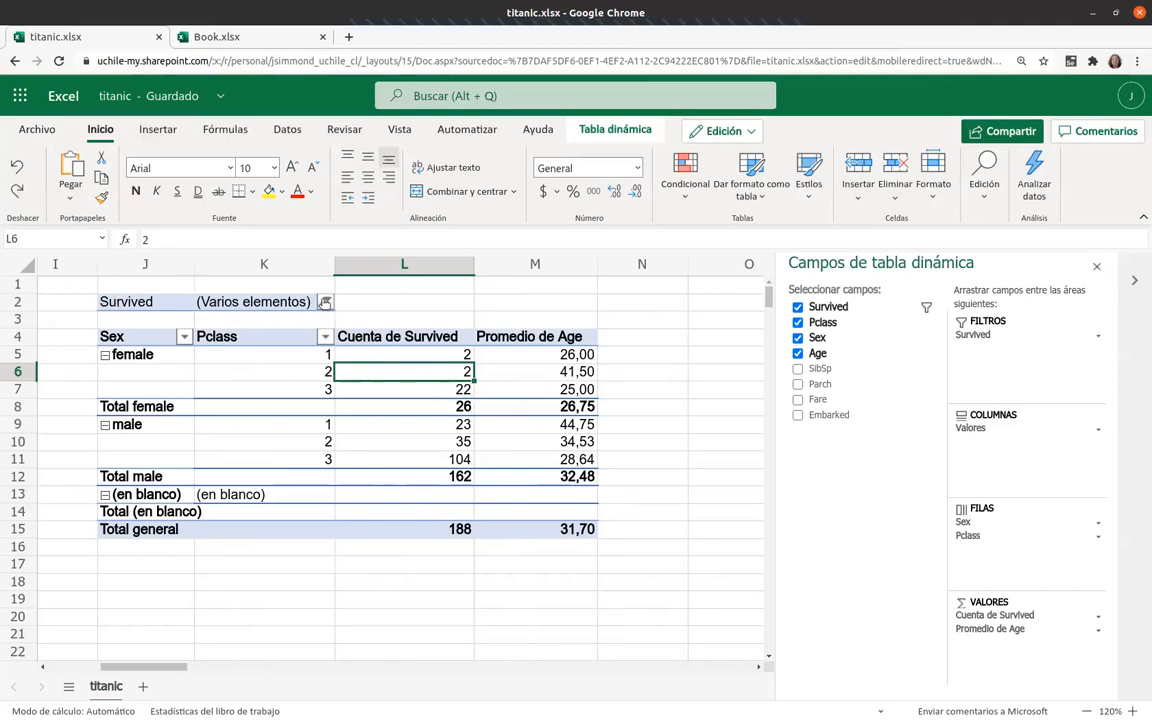
{"action": "left_click", "coordinate": [326, 302]}
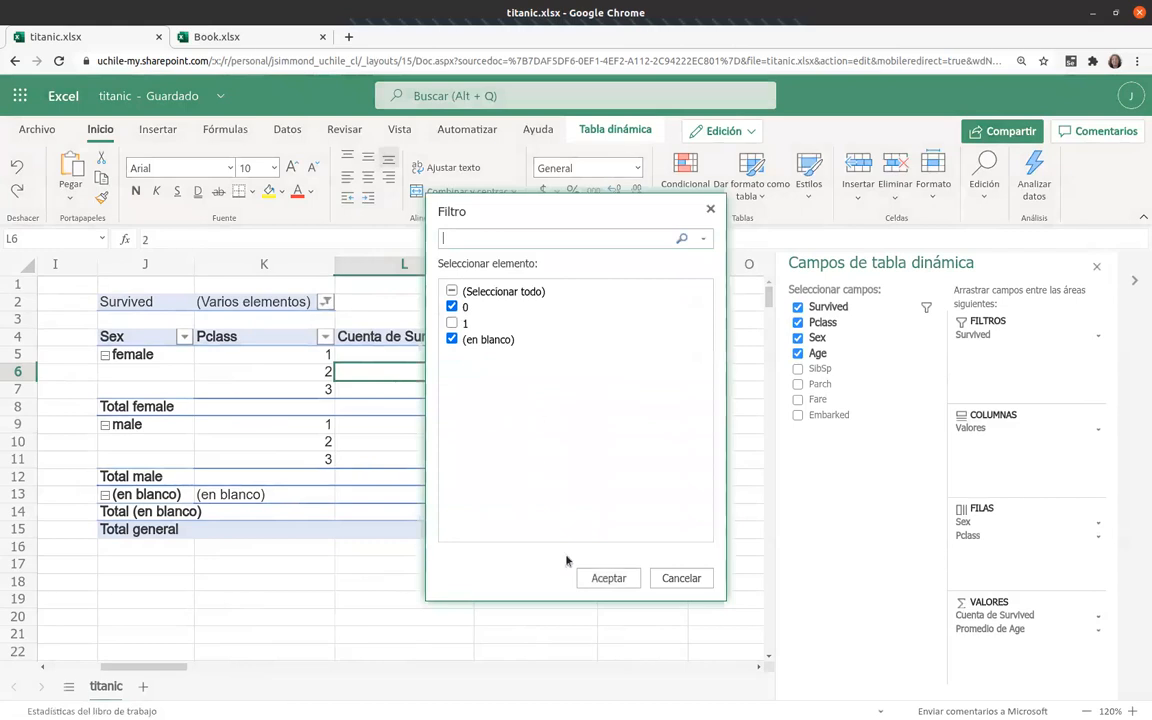
{"action": "left_click", "coordinate": [676, 579]}
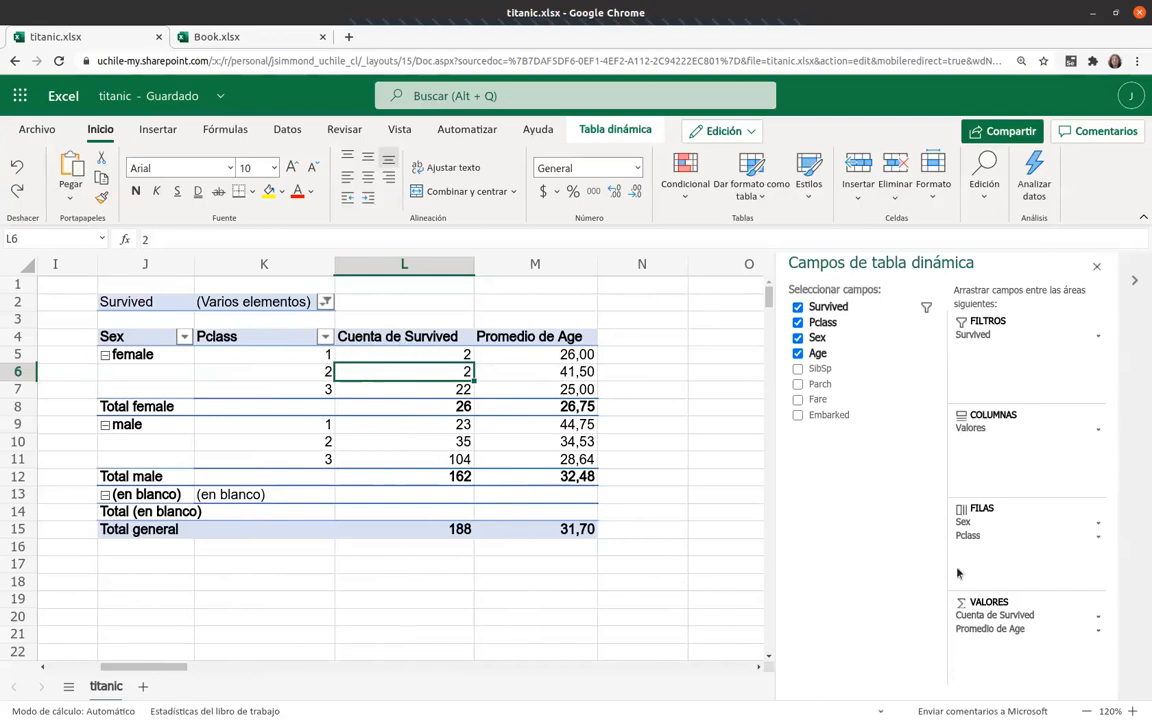
Step: Give the Survived count field the custom name "Cuenta los que no sobrevivieron"
{"action": "left_click", "coordinate": [1099, 620]}
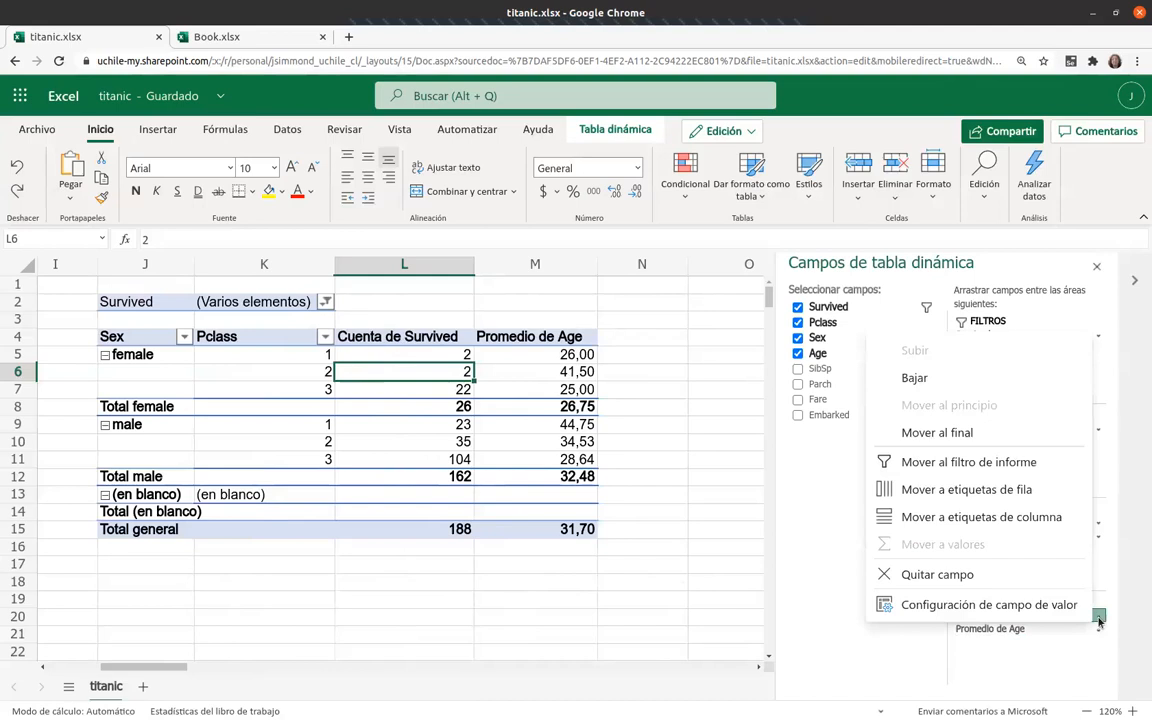
{"action": "left_click", "coordinate": [988, 604]}
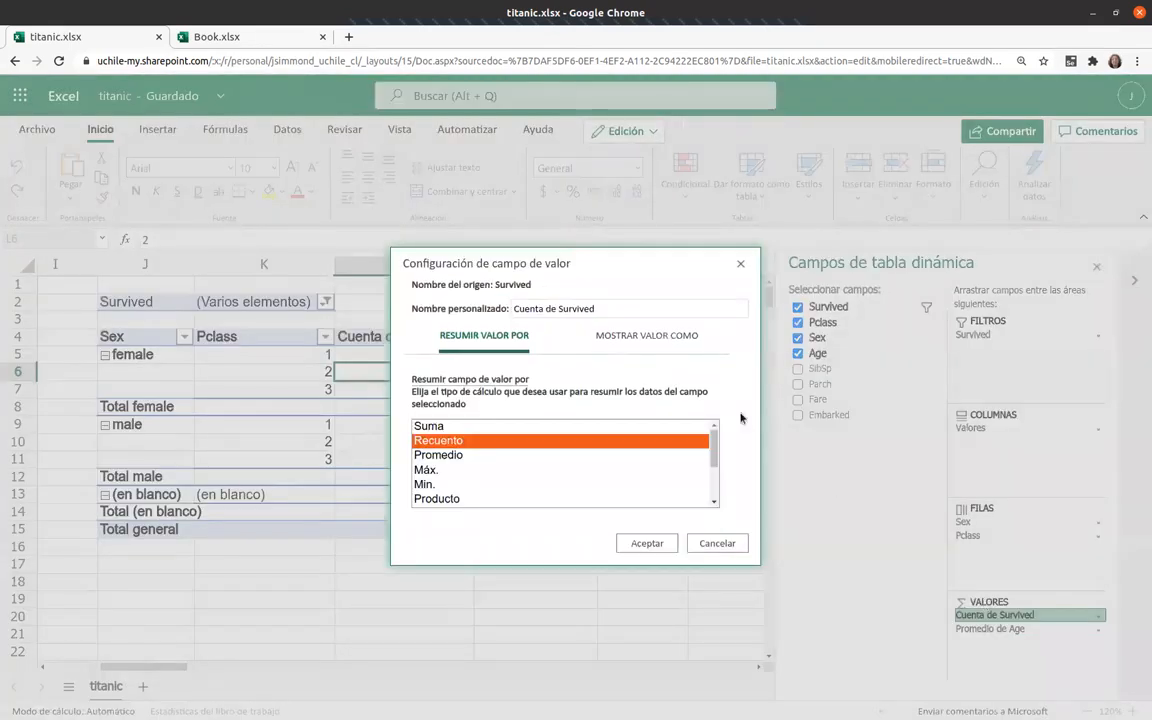
{"action": "triple_click", "coordinate": [594, 308]}
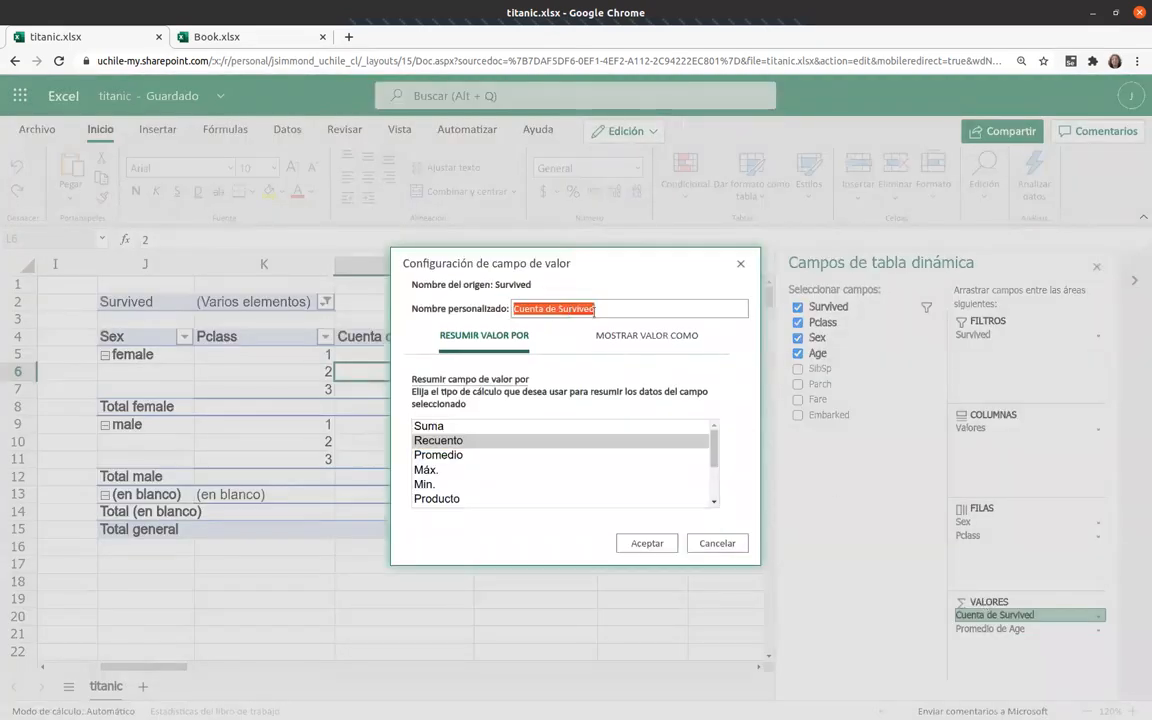
{"action": "key", "text": "Left"}
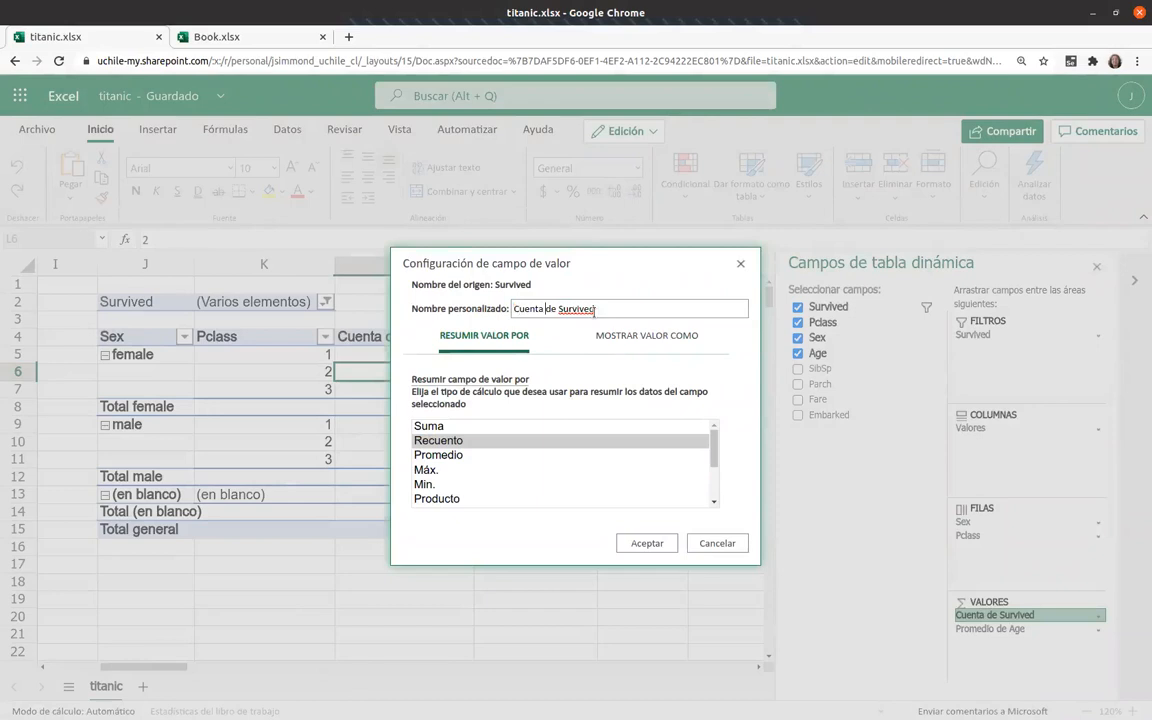
{"action": "key", "text": "shift+End"}
{"action": "key", "text": "BackSpace"}
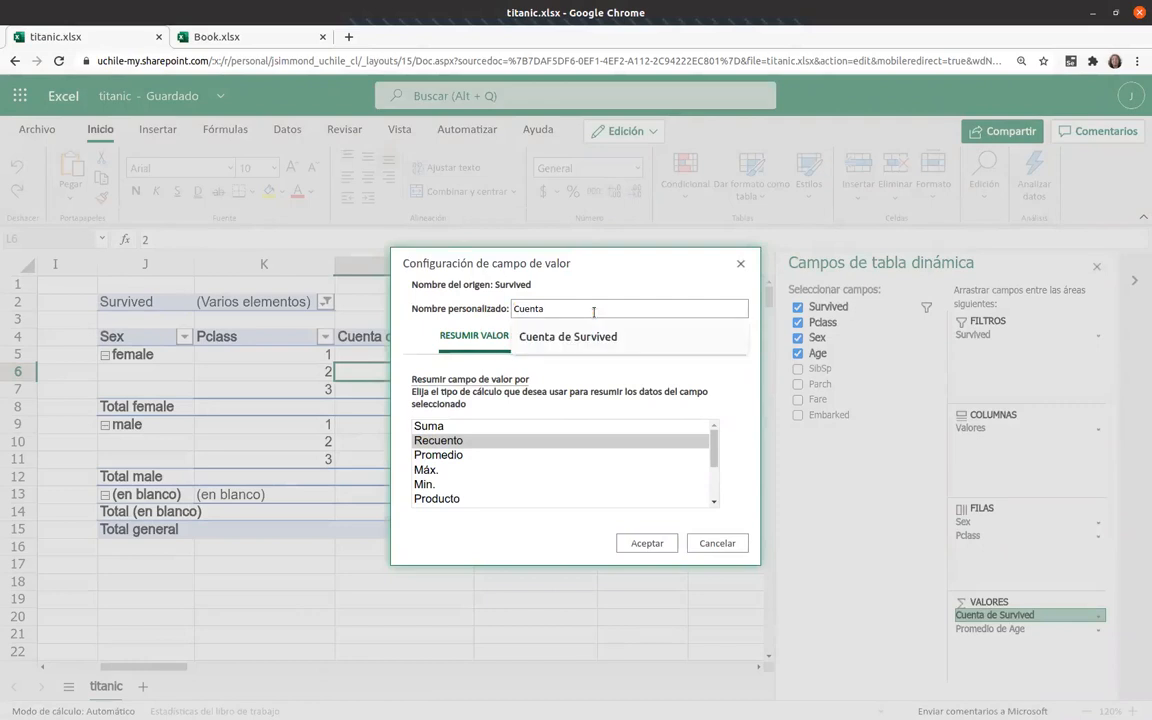
{"action": "type", "text": "los que no sobrevivieron"}
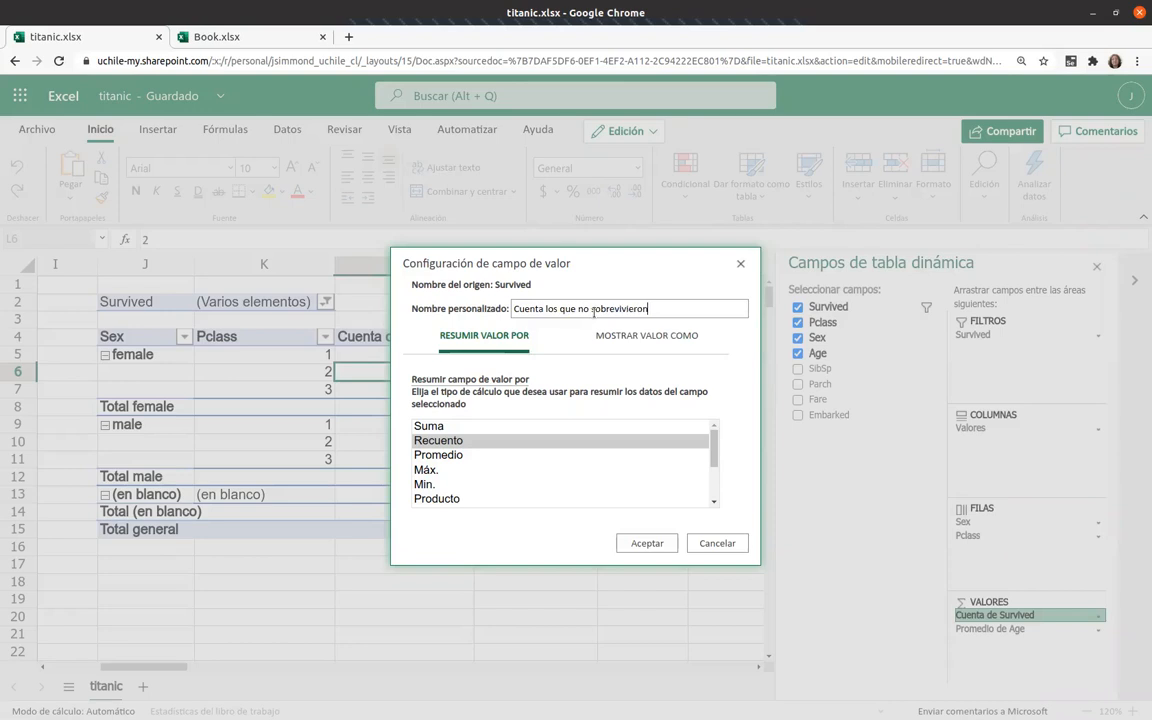
{"action": "key", "text": "Return"}
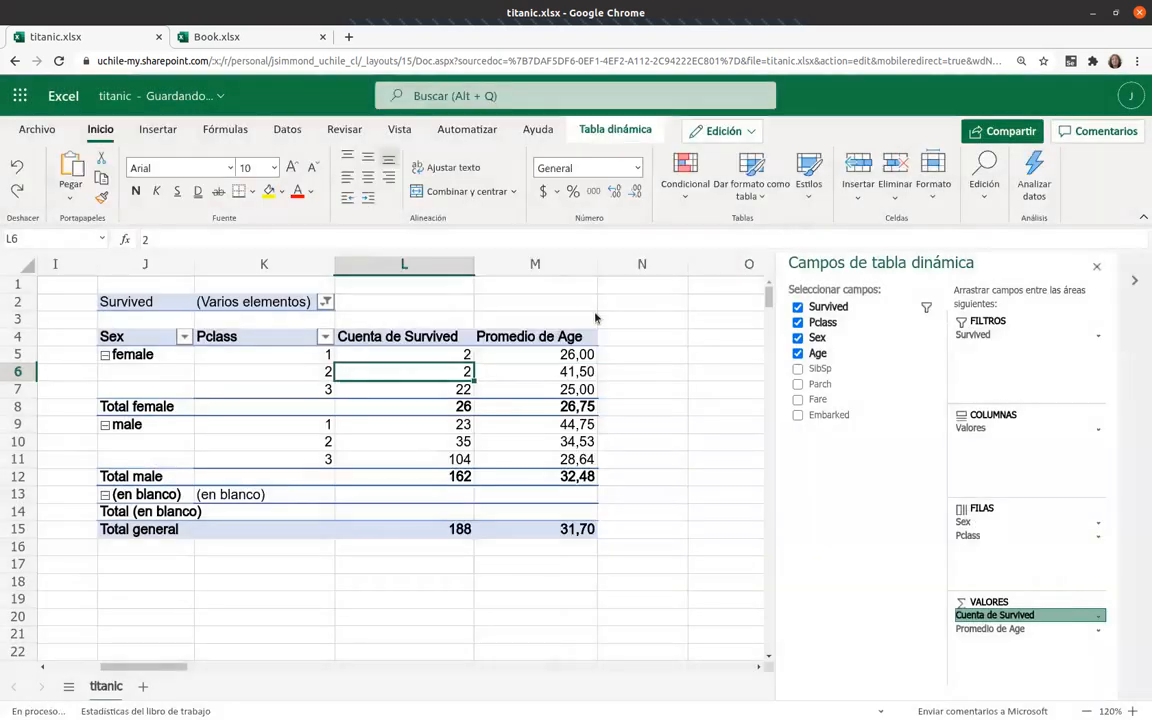